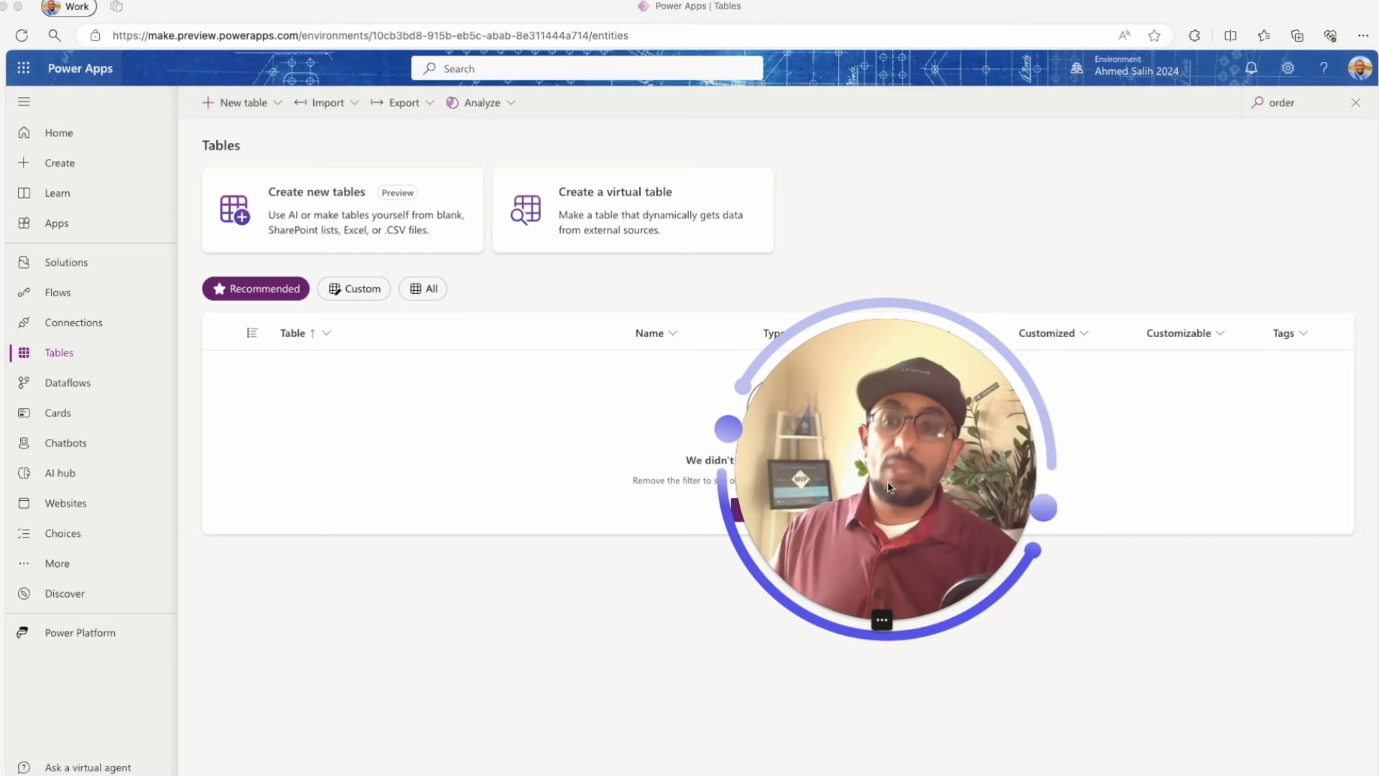
Generate a new table with Copilot from the description "I want to create orders table"
click(85, 358)
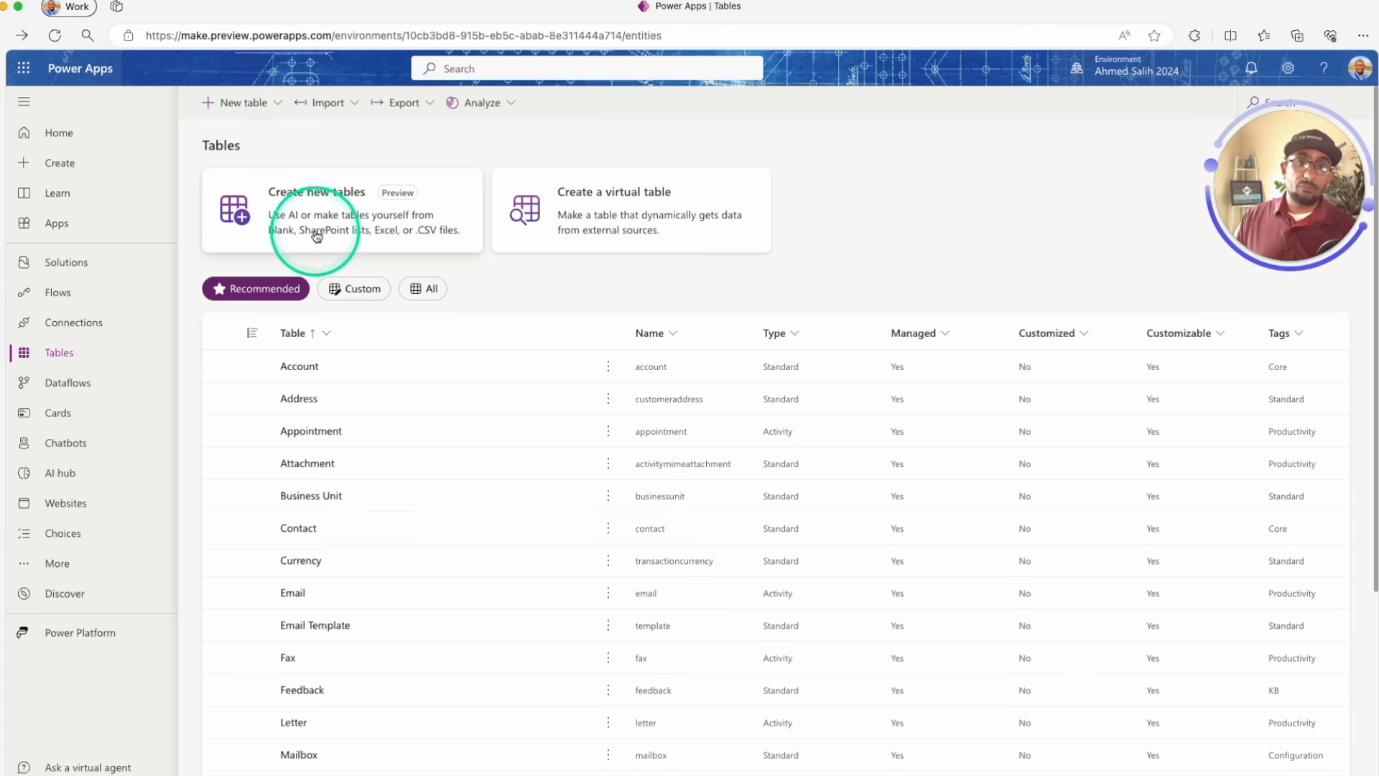
click(386, 225)
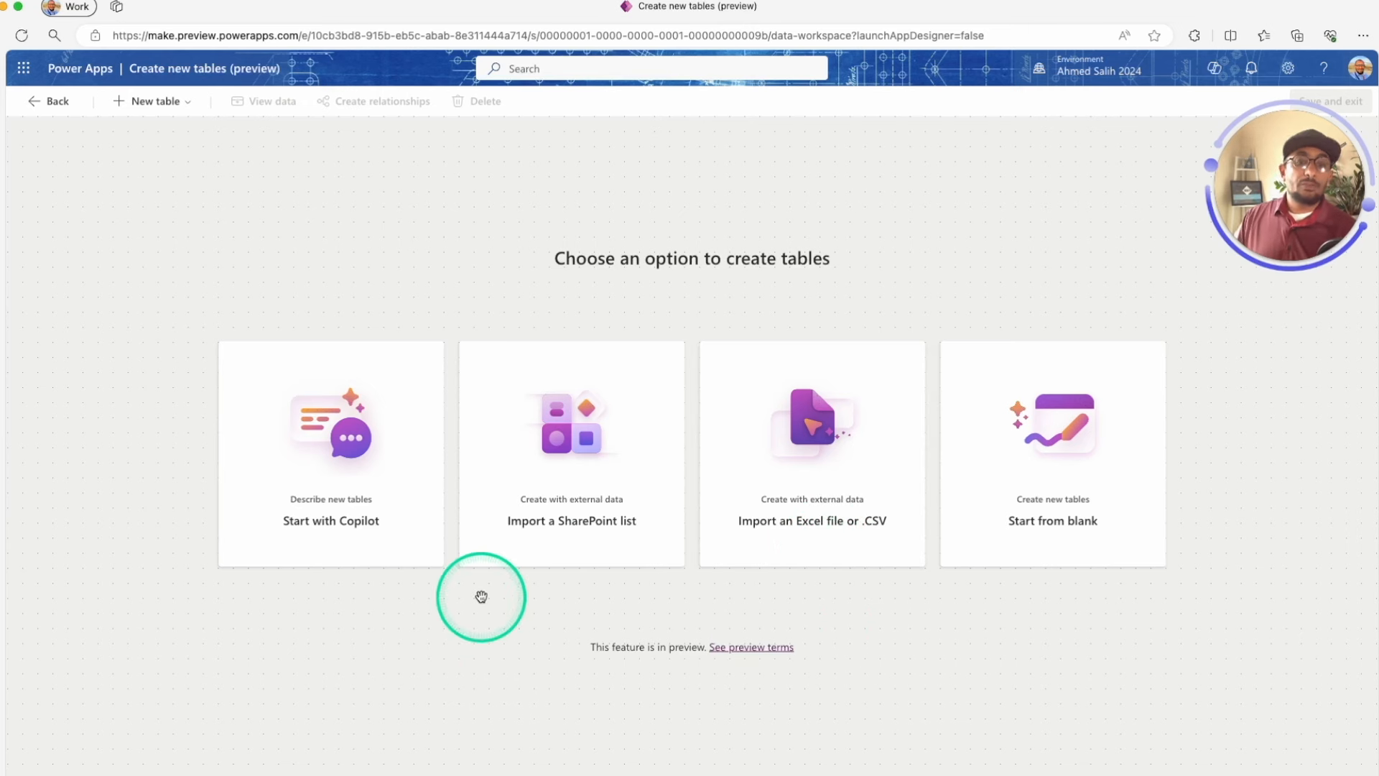
click(306, 499)
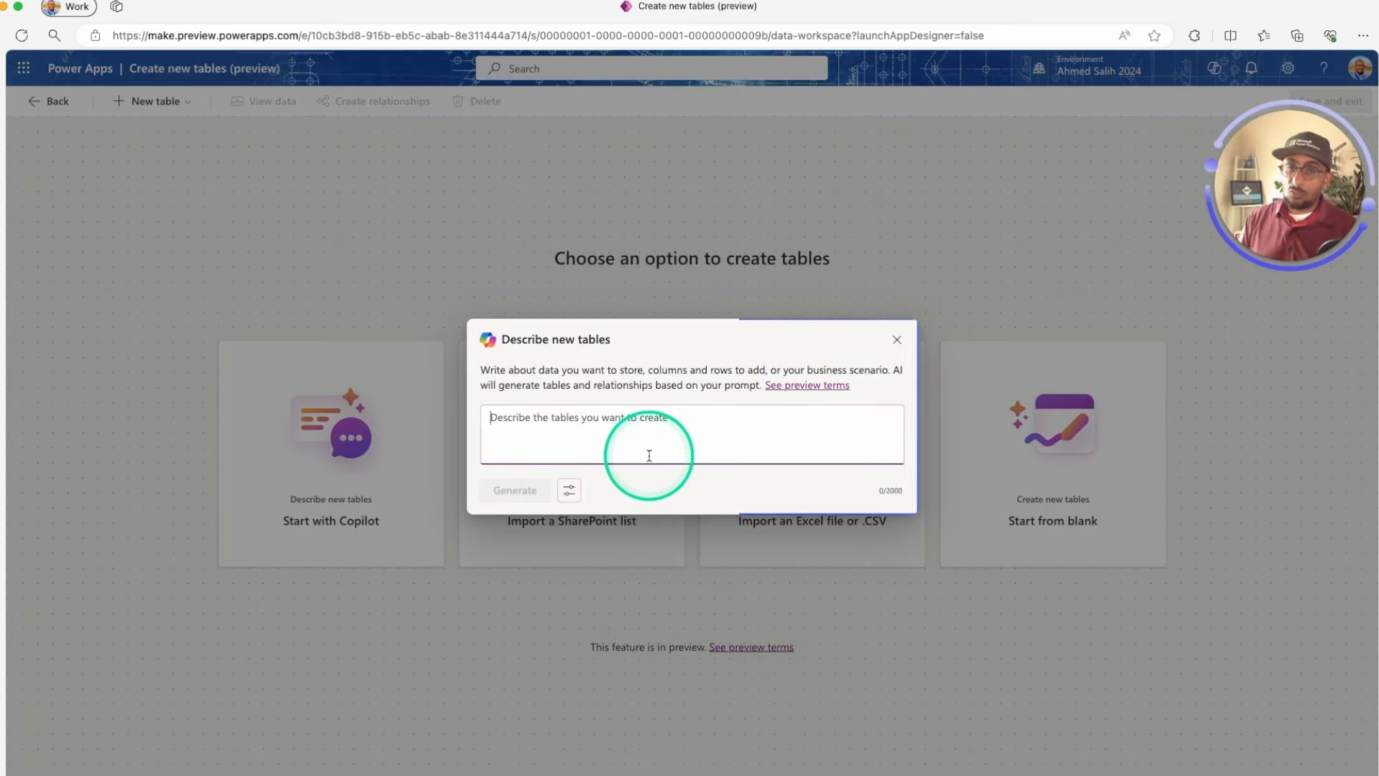
click(648, 455)
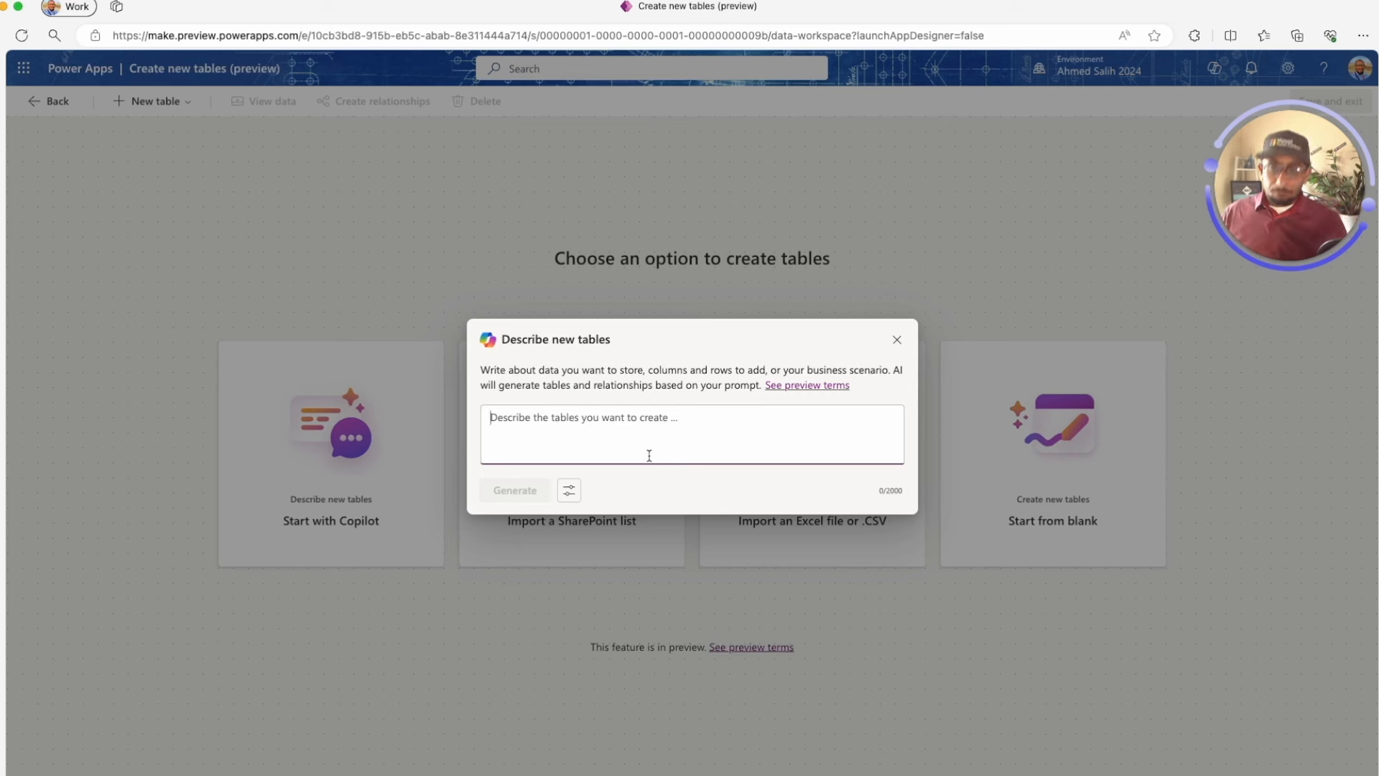
text(I want to create orders table)
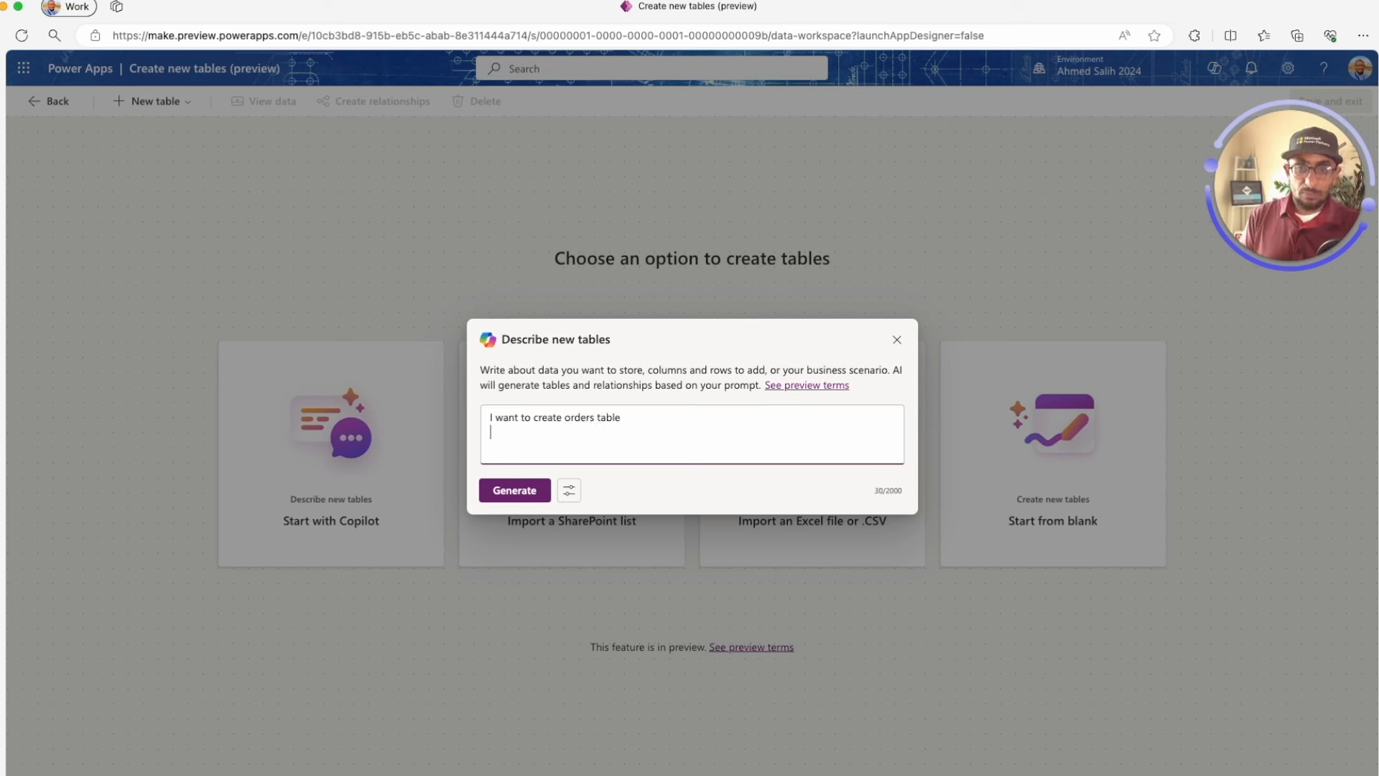
click(648, 449)
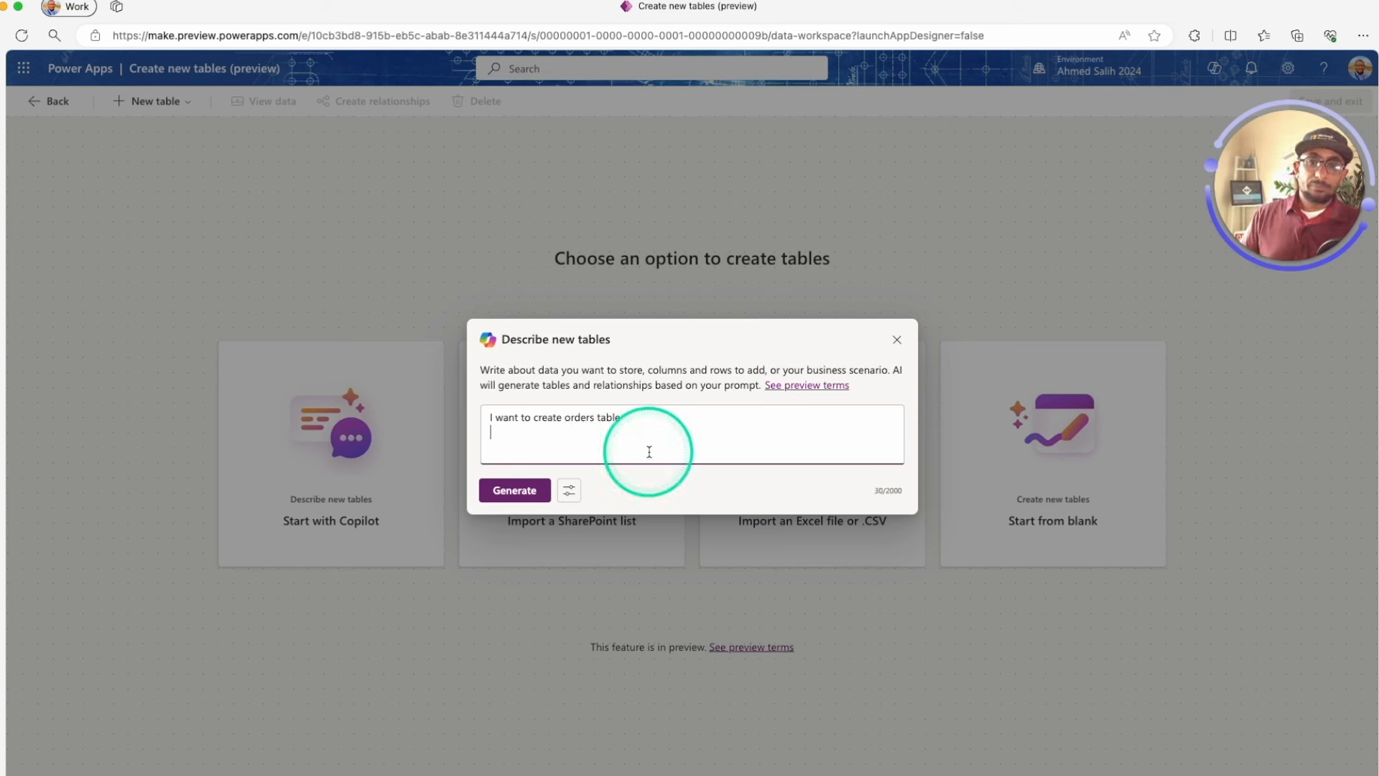
click(515, 489)
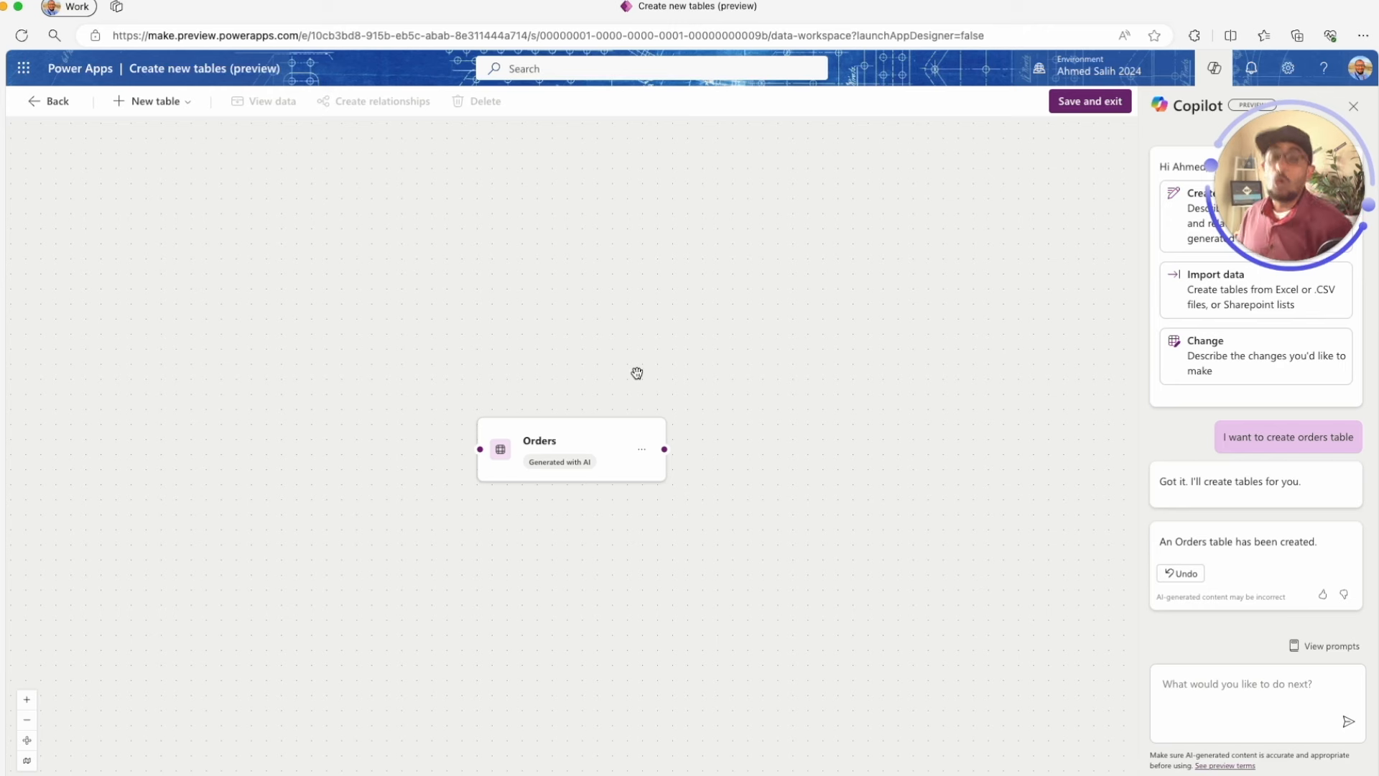
Display the data of the generated Orders table
click(582, 438)
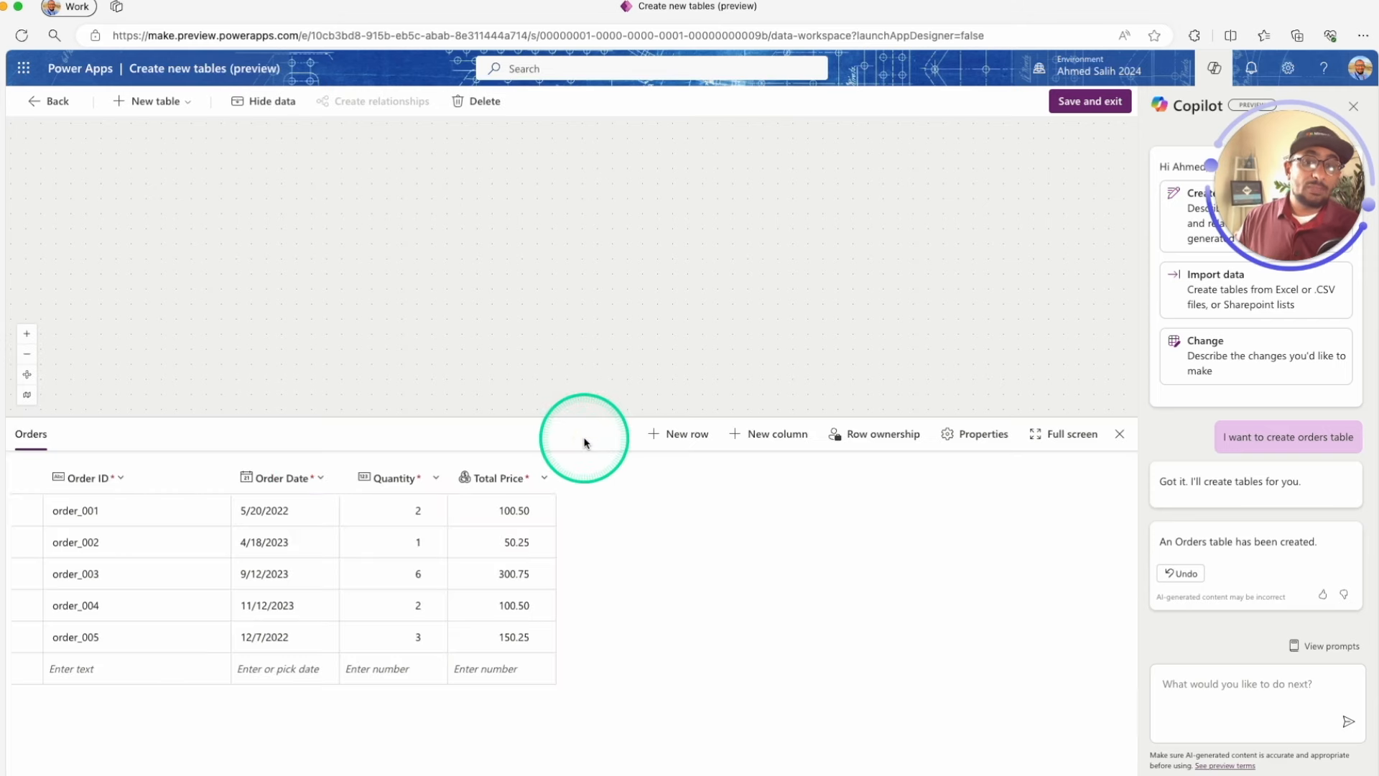
click(268, 108)
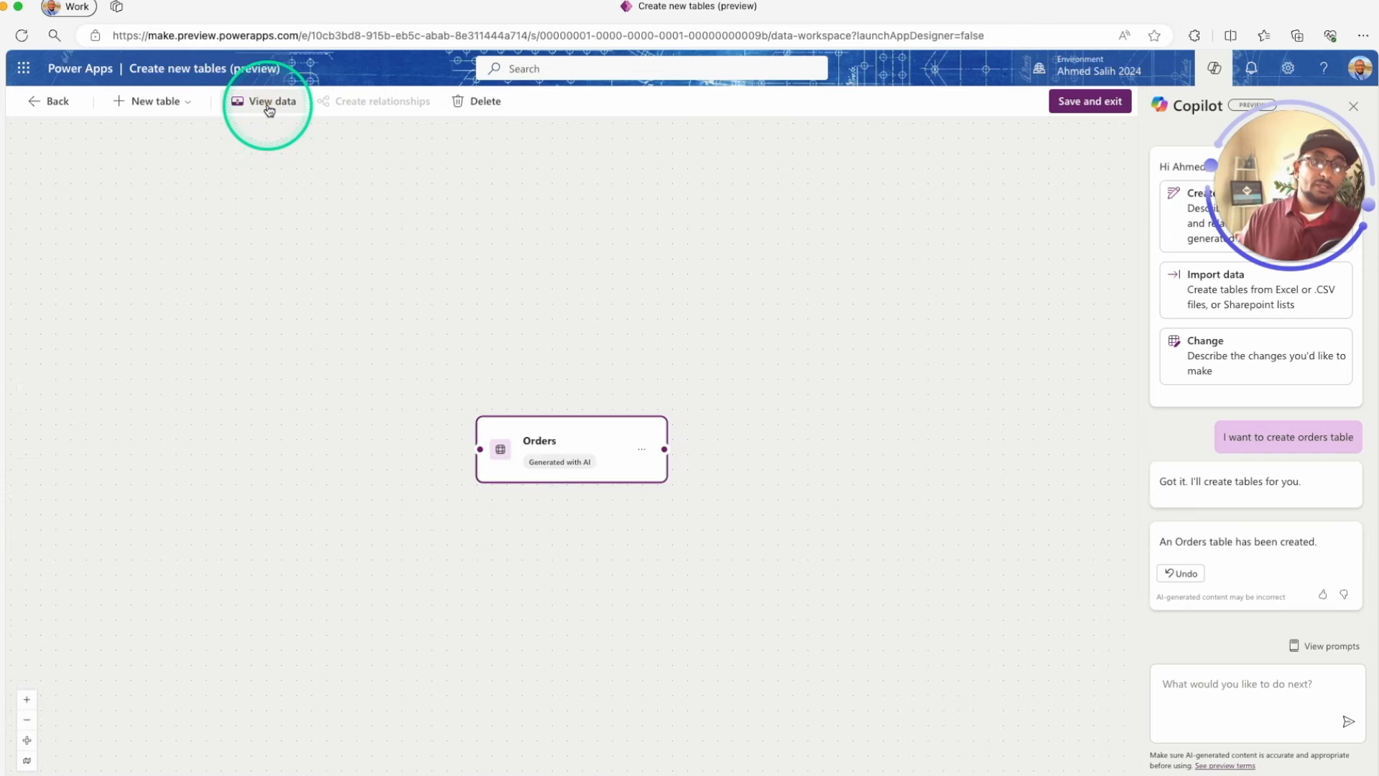
click(269, 109)
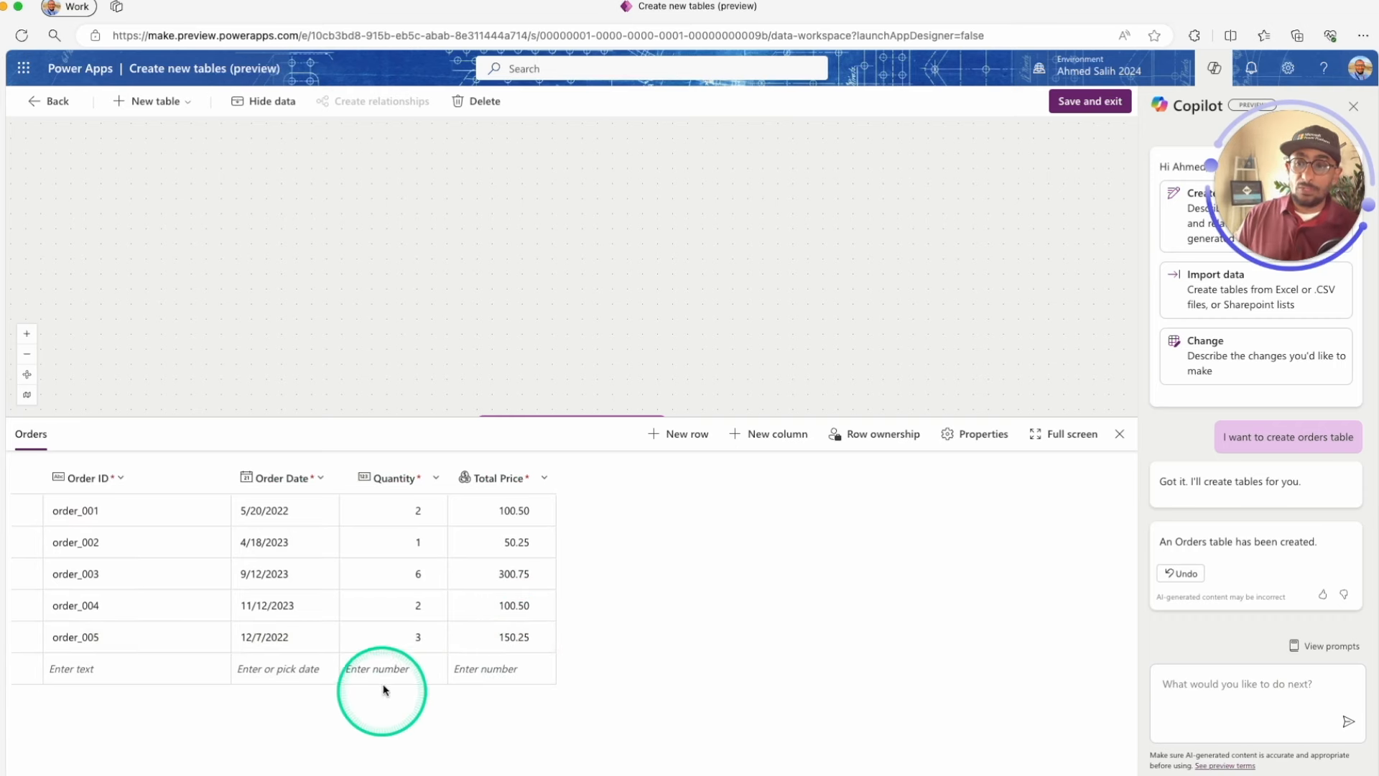
Add a second table from blank with columns and data, and name it "Orders Items"
drag(704, 345, 557, 209)
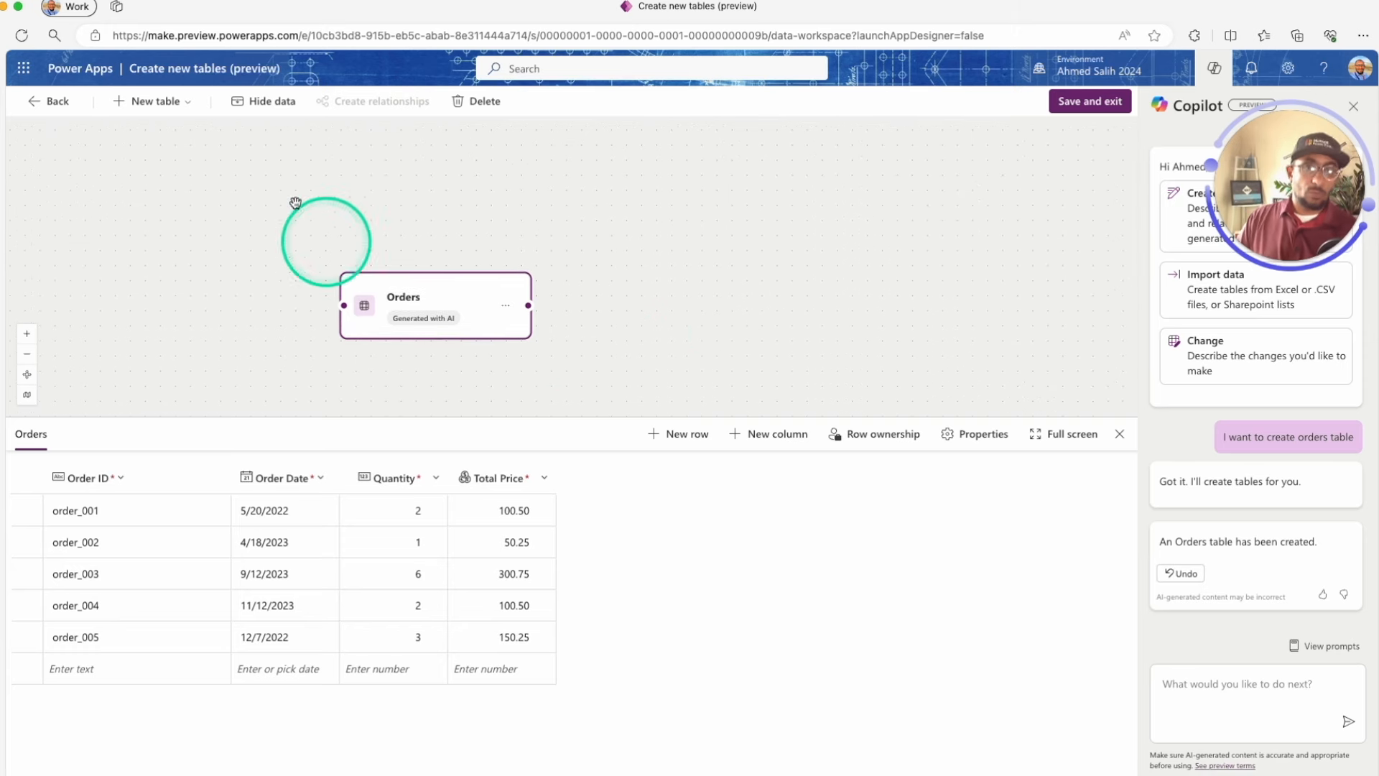
click(166, 104)
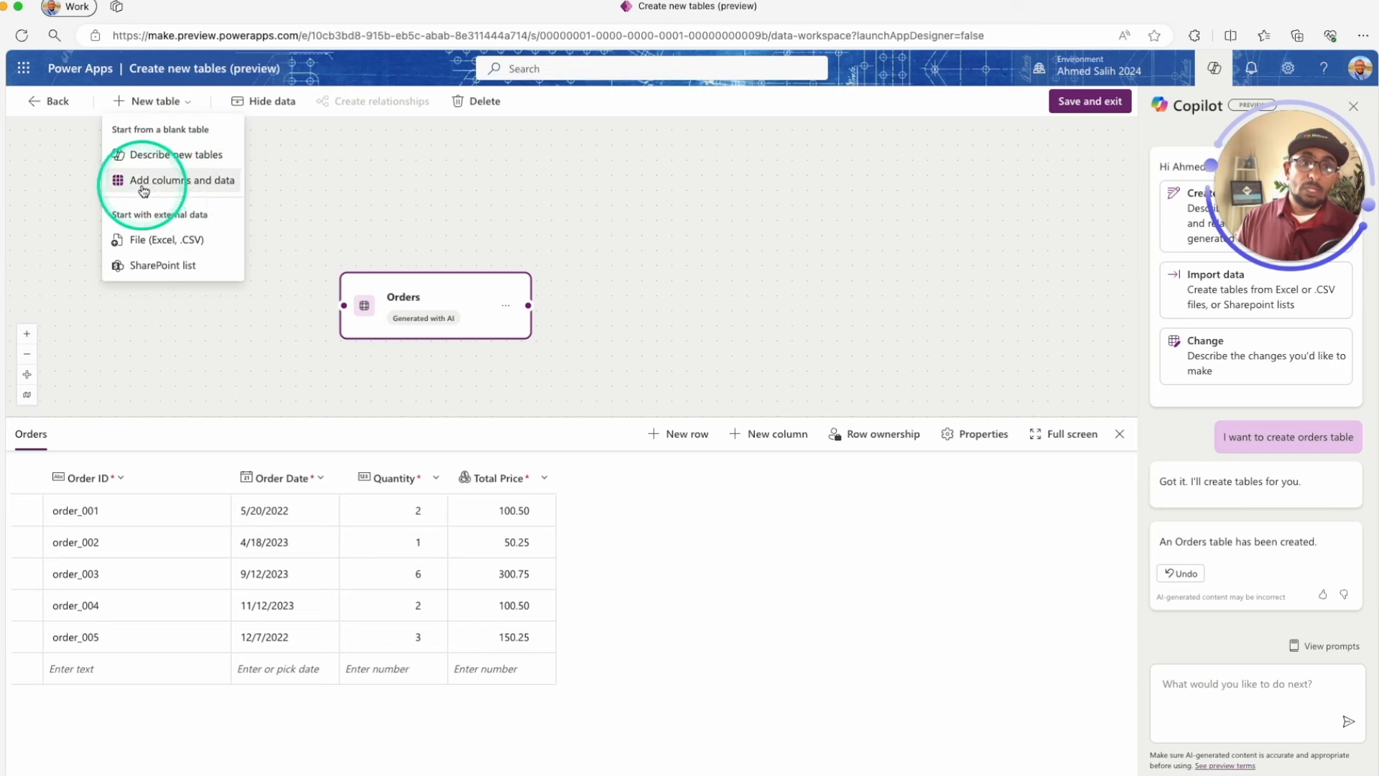
click(189, 180)
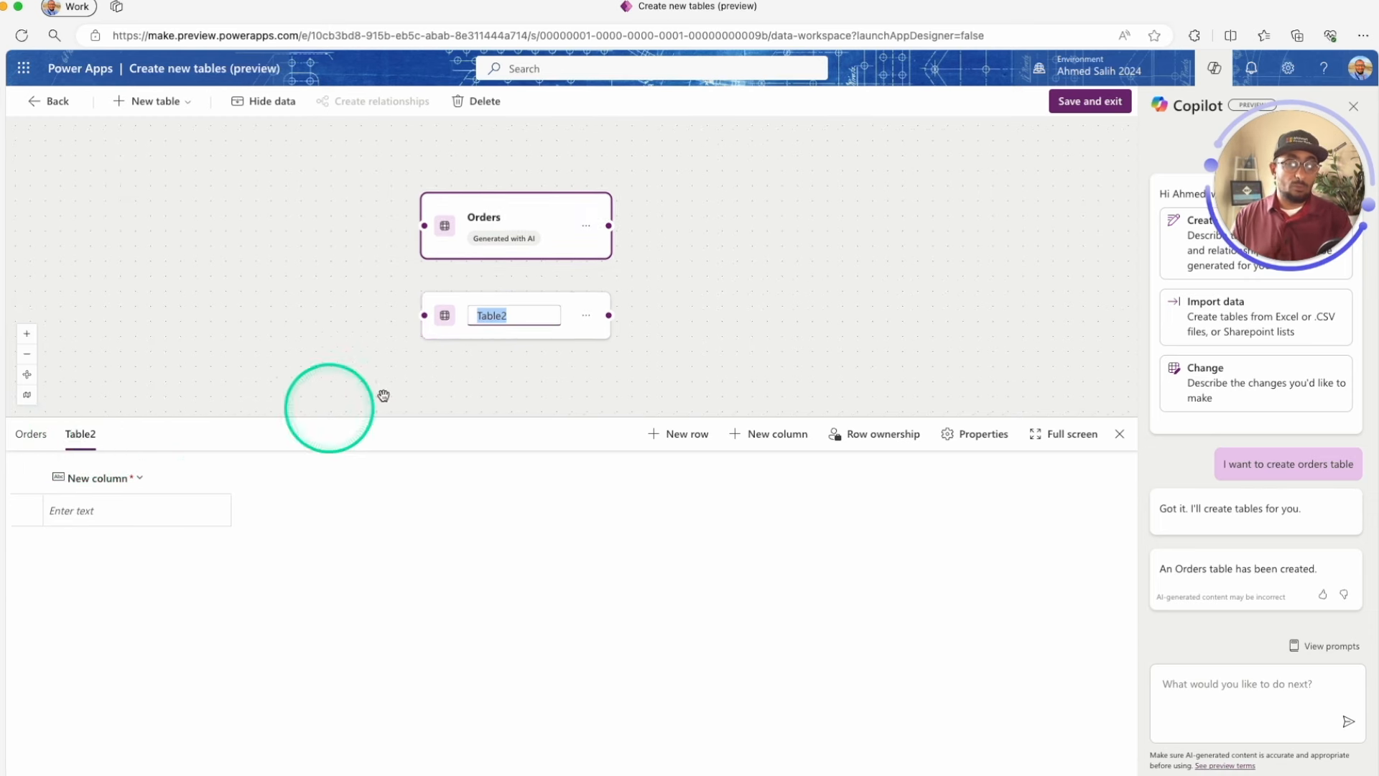
click(529, 317)
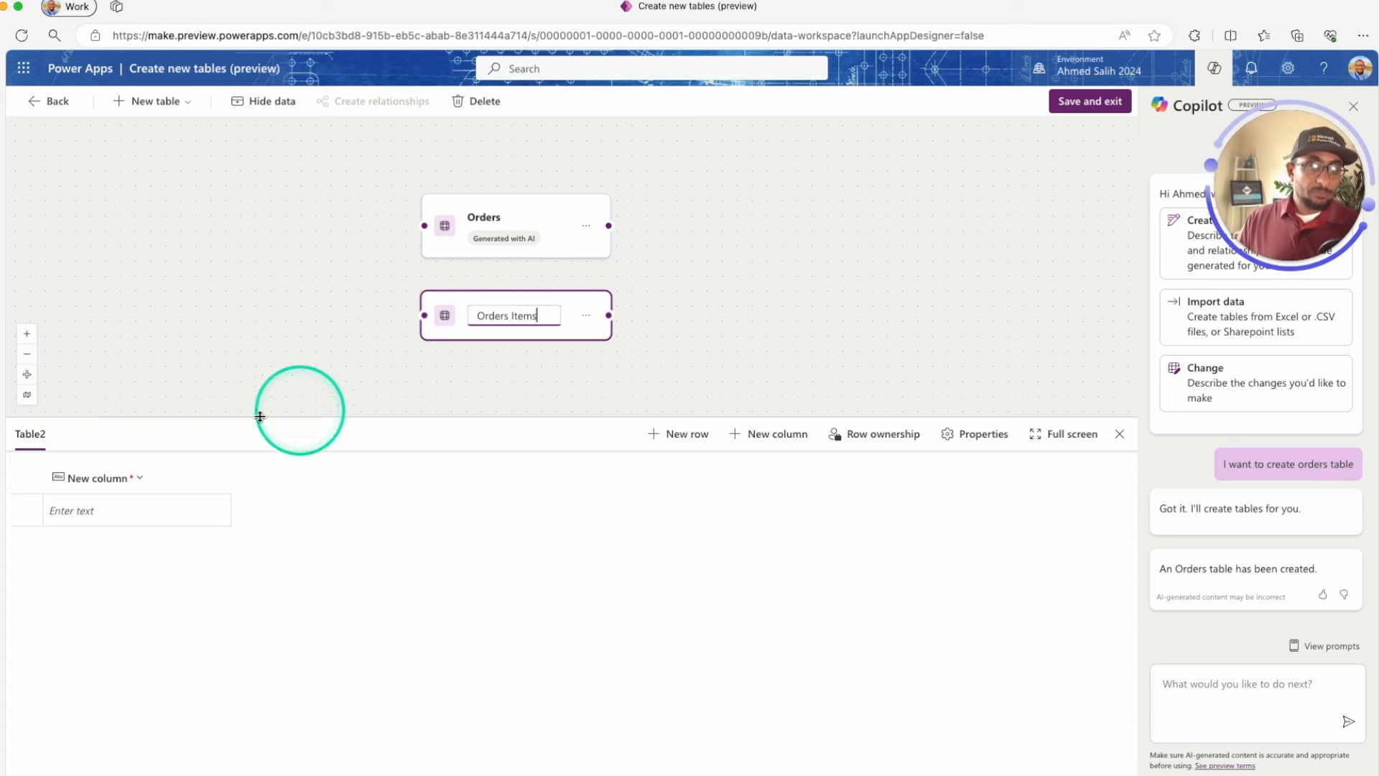
click(124, 481)
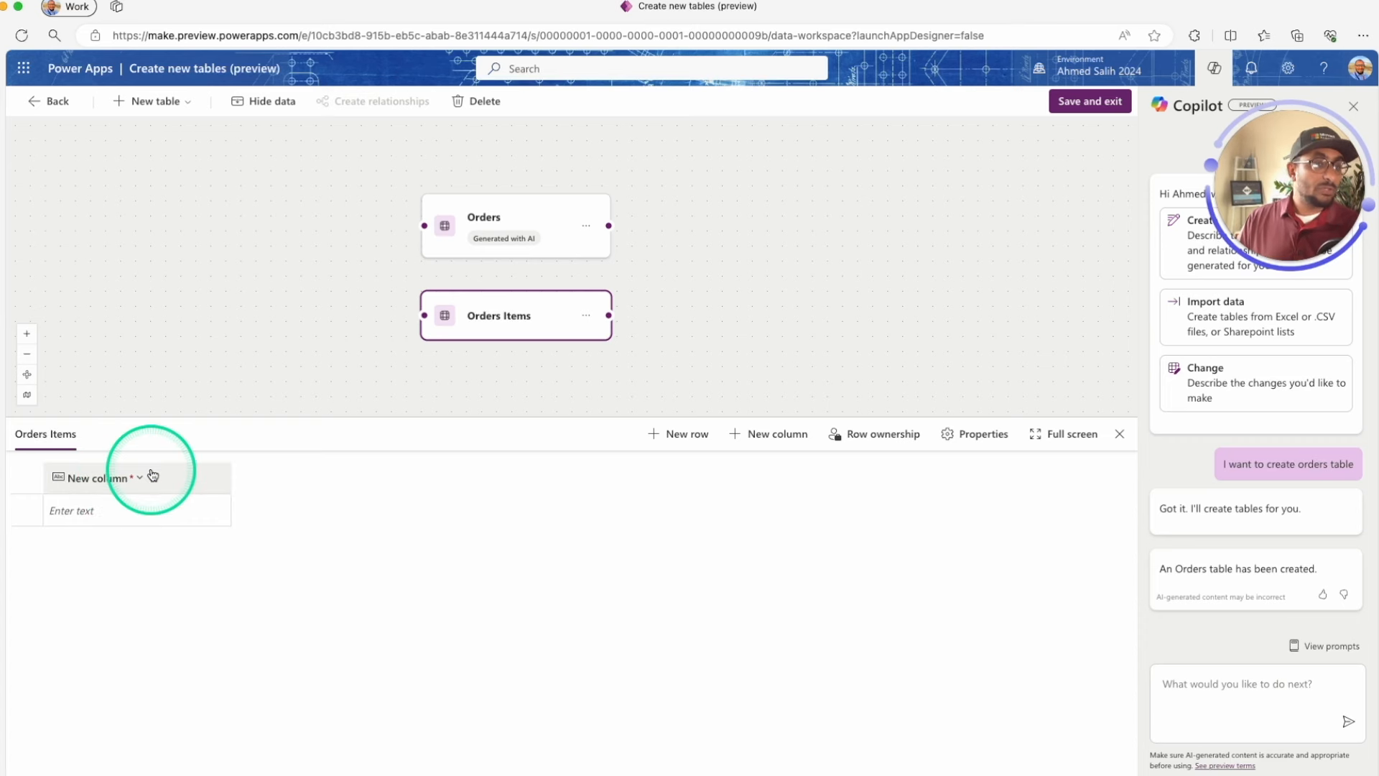
Rename the default column of the Orders Items table to "Item Name"
click(137, 479)
click(122, 508)
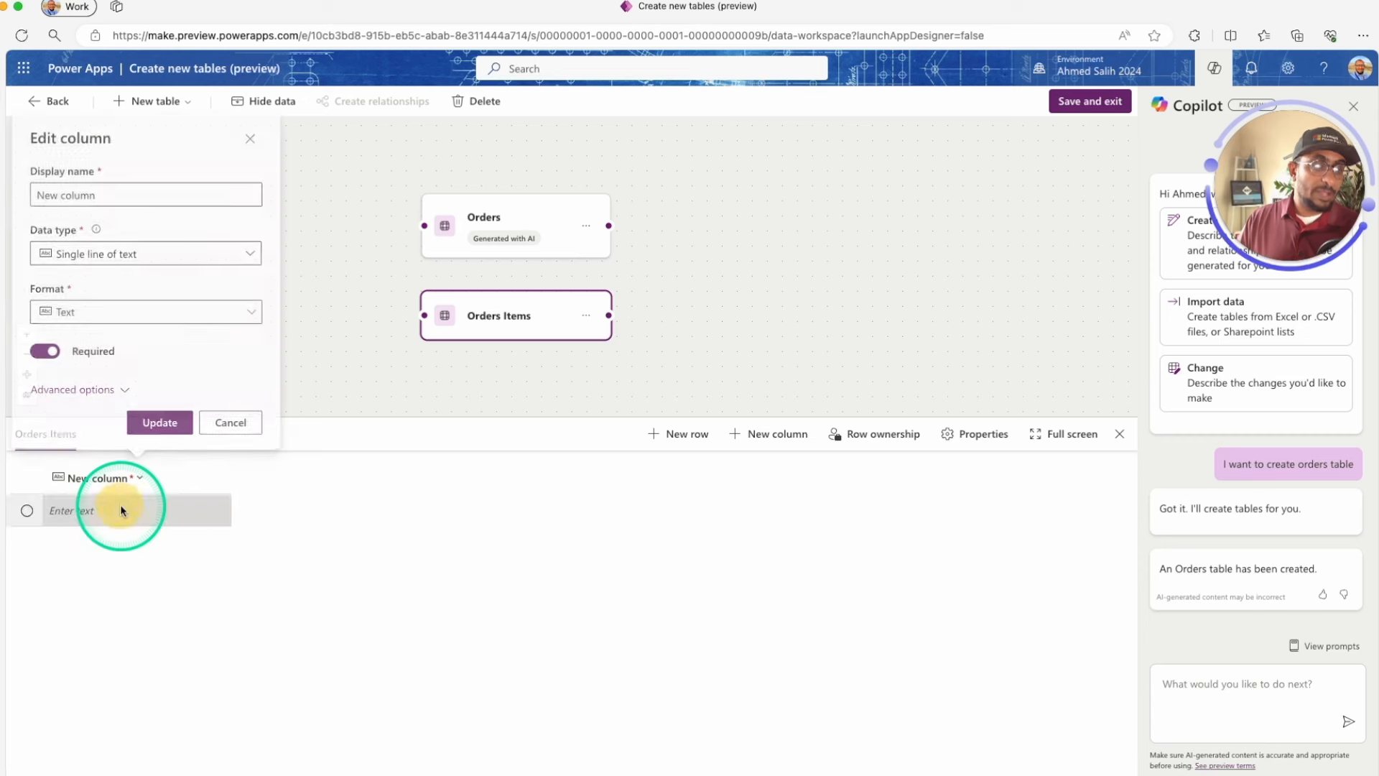
triple_click(105, 201)
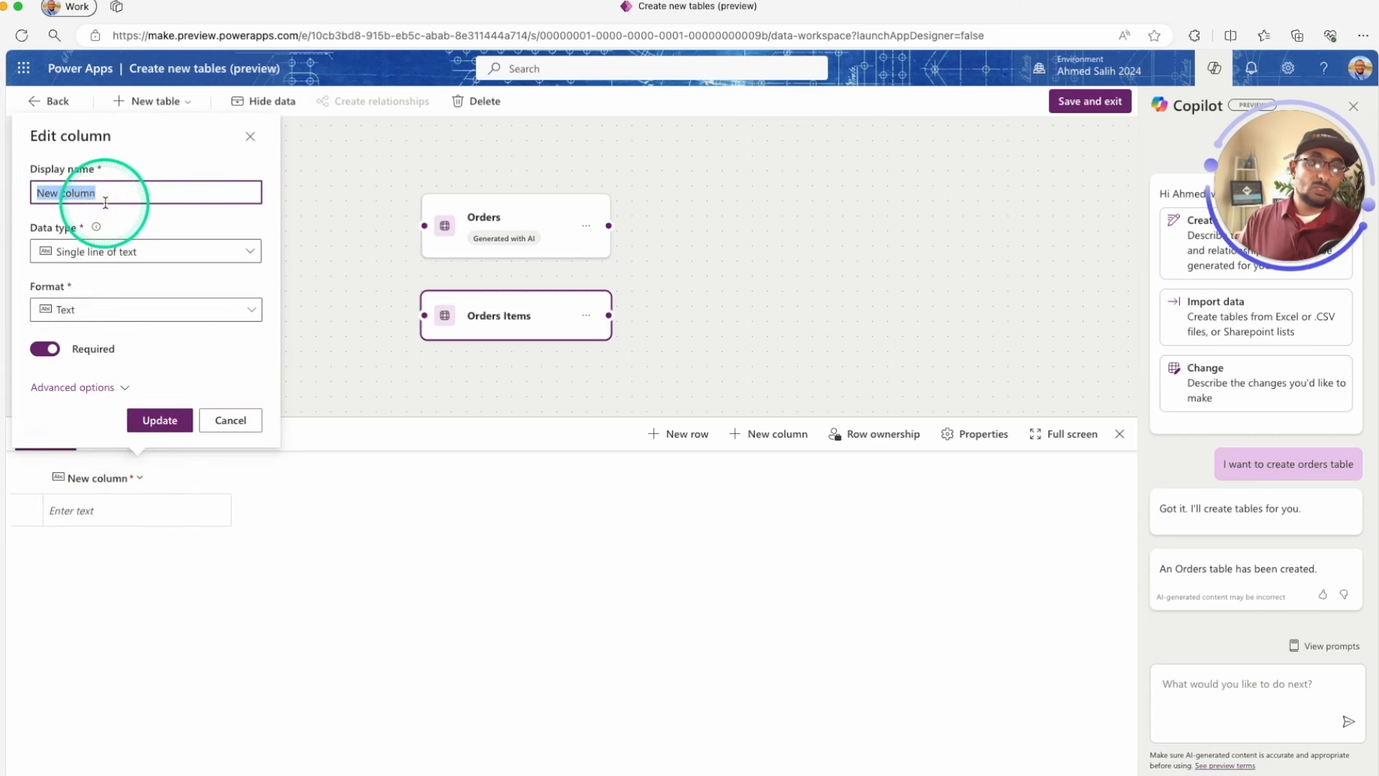
text(Item Name)
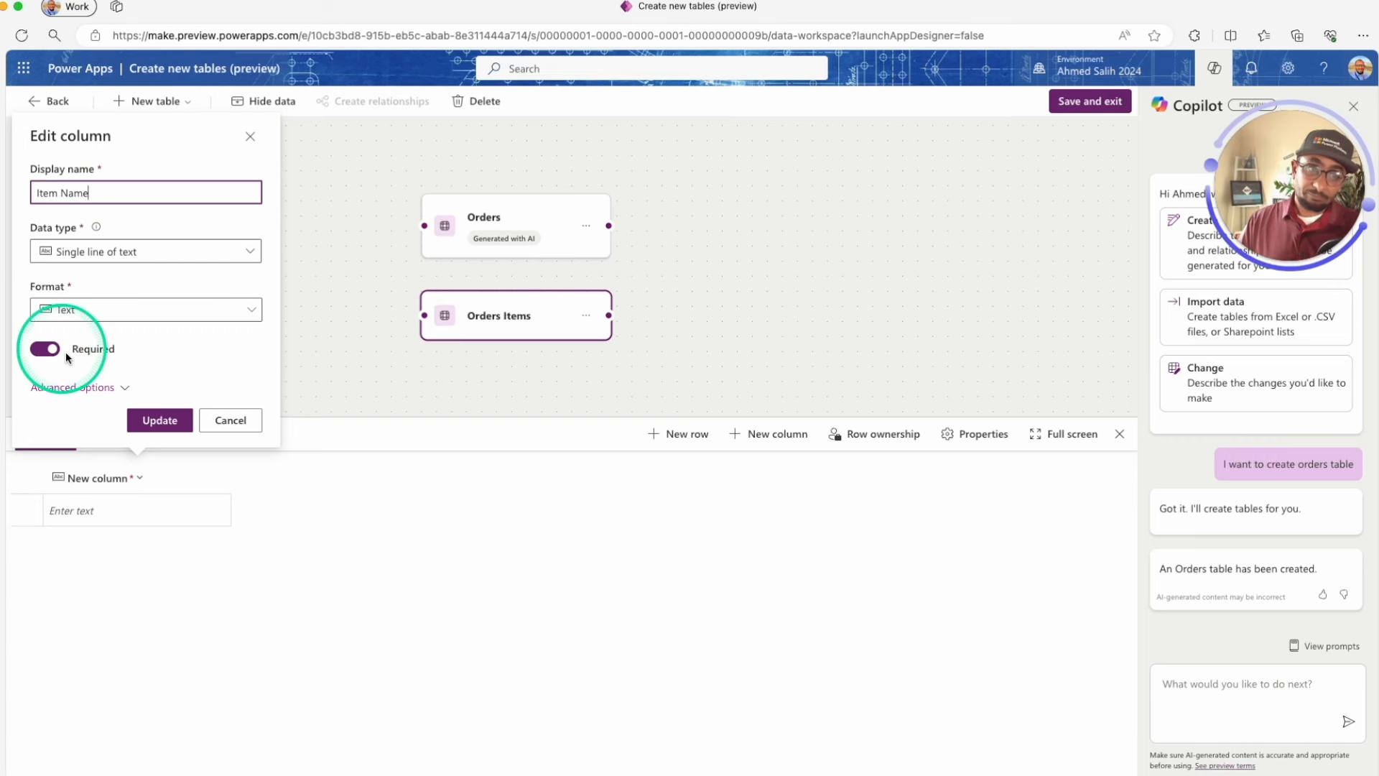
click(154, 420)
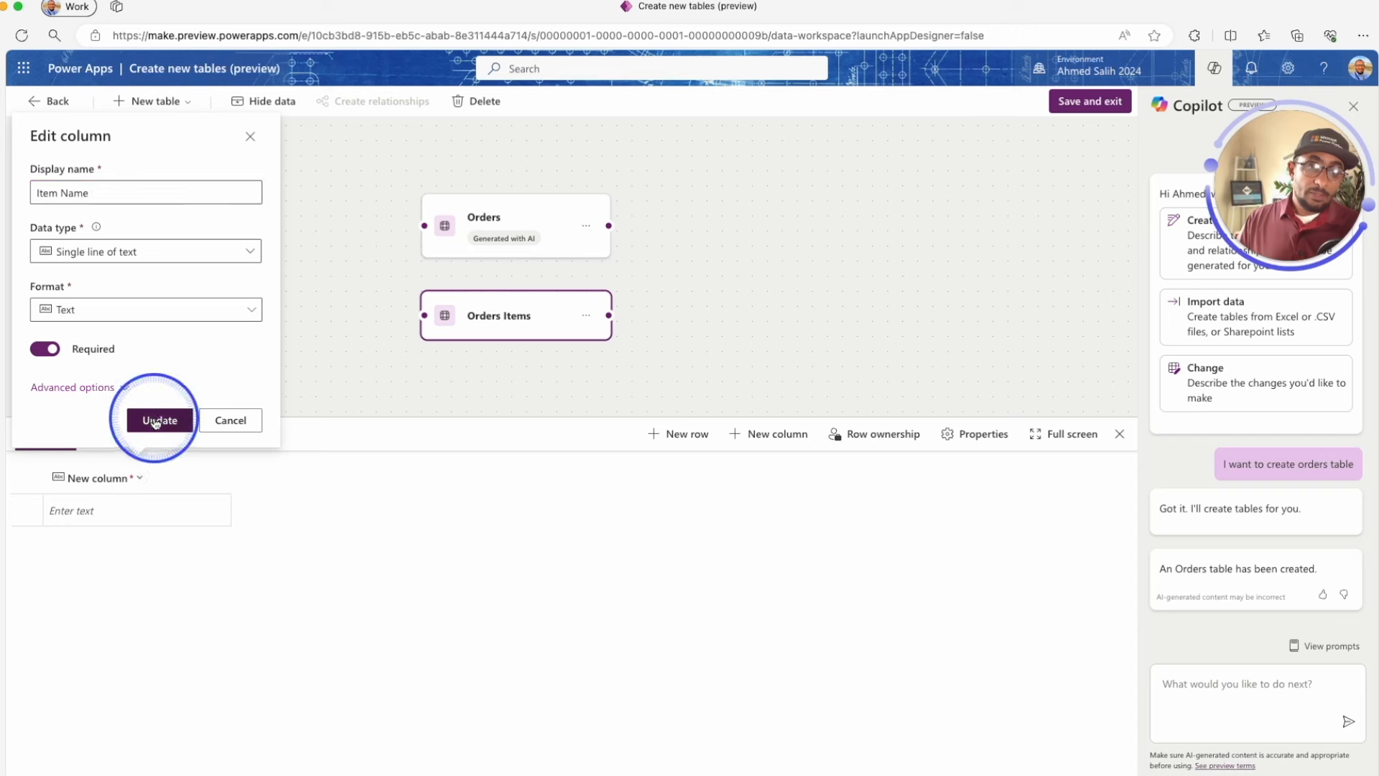
Start a new column named "Item Flavor" in the Orders Items table with the Choice data type
click(766, 438)
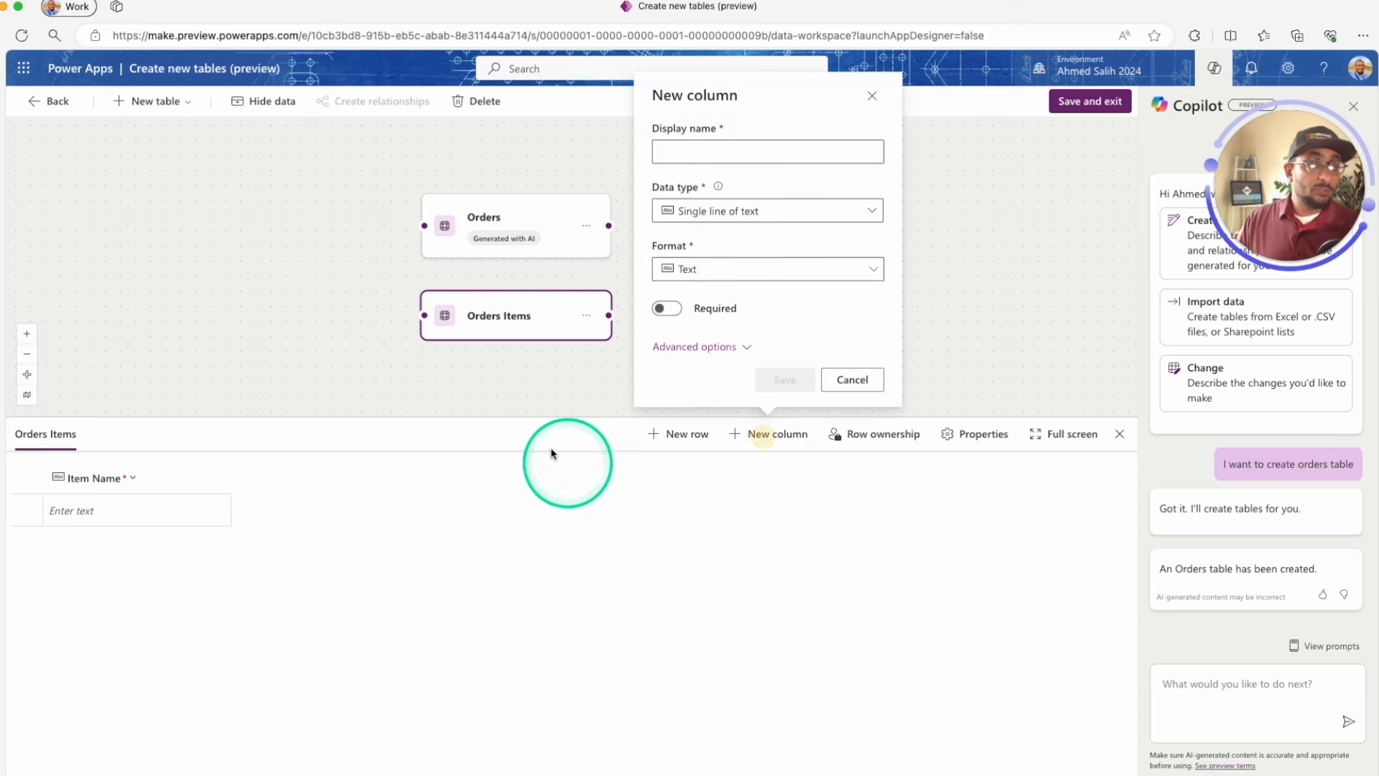
click(734, 152)
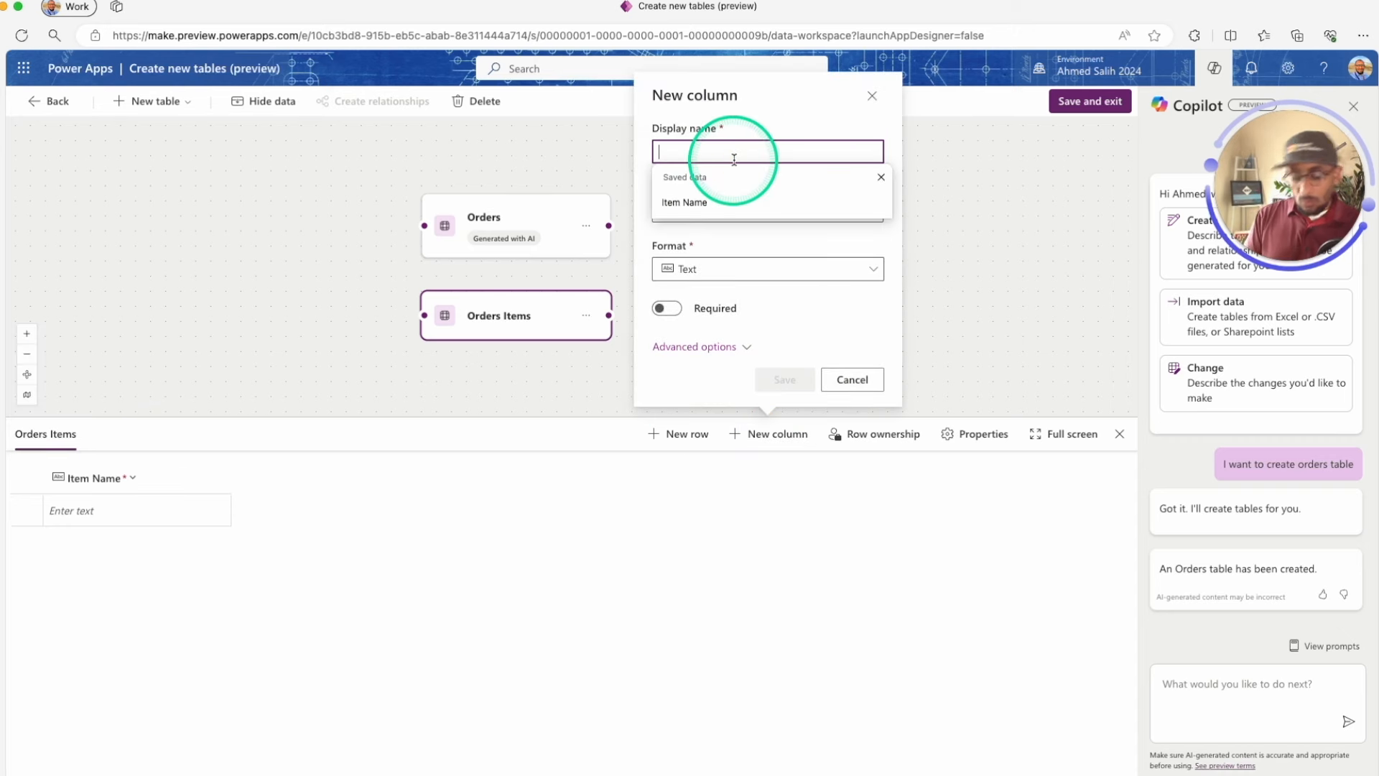
text(Item )
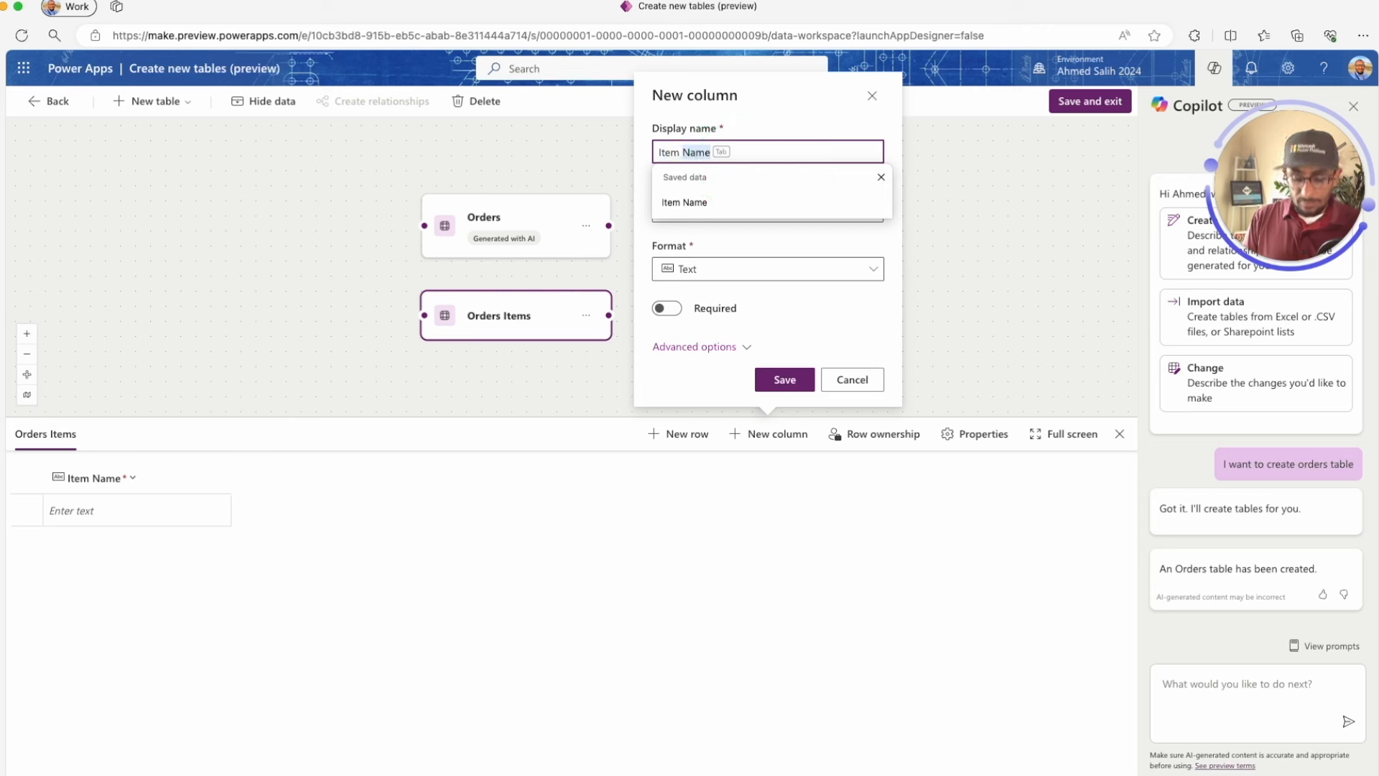
text(Flavor)
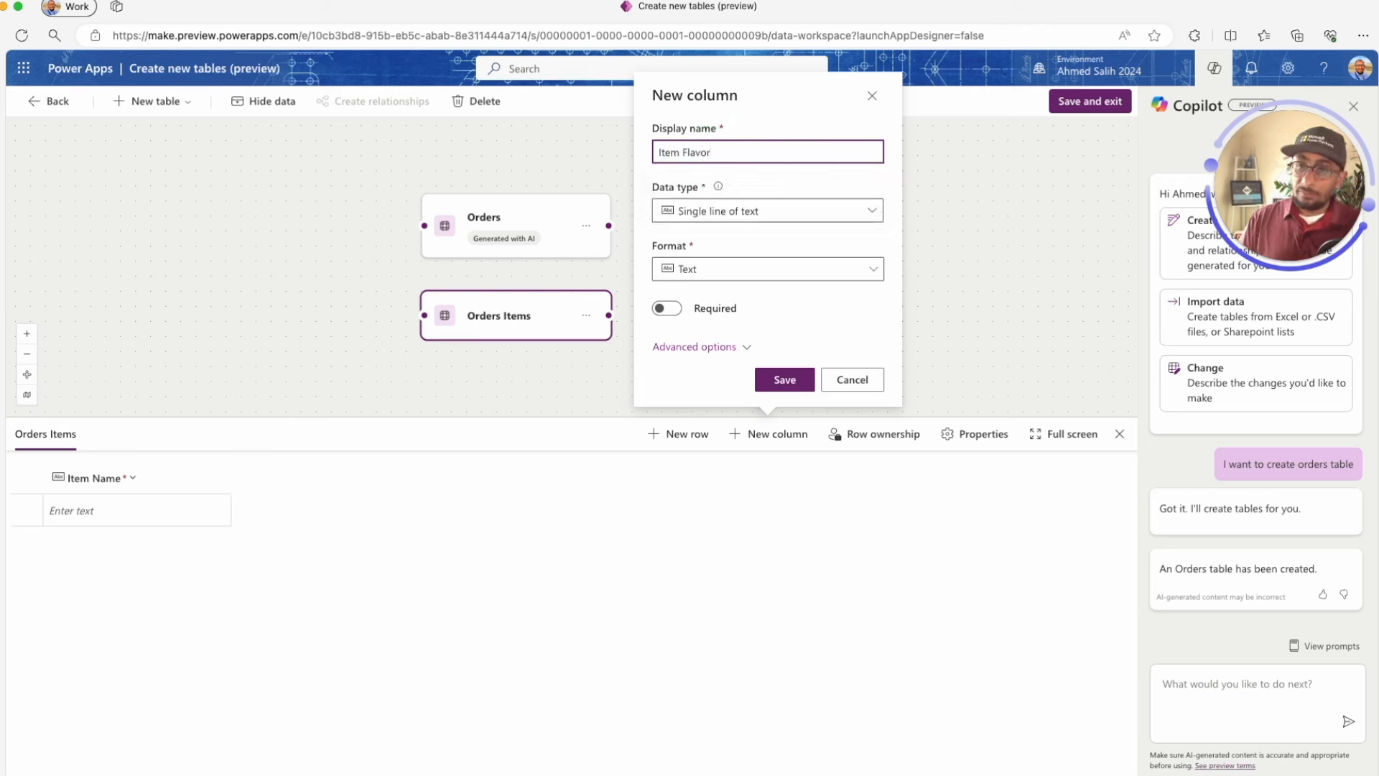
click(713, 211)
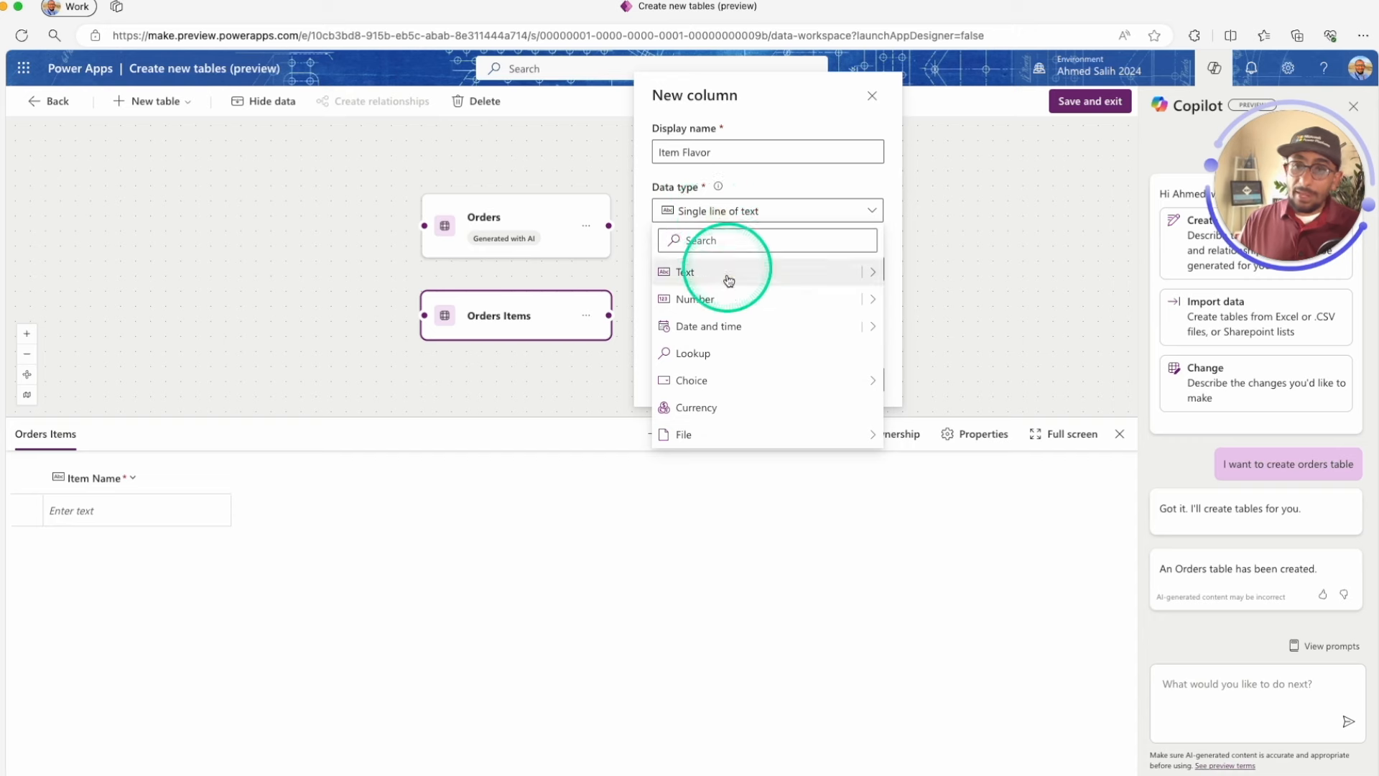
mouse_move(808, 382)
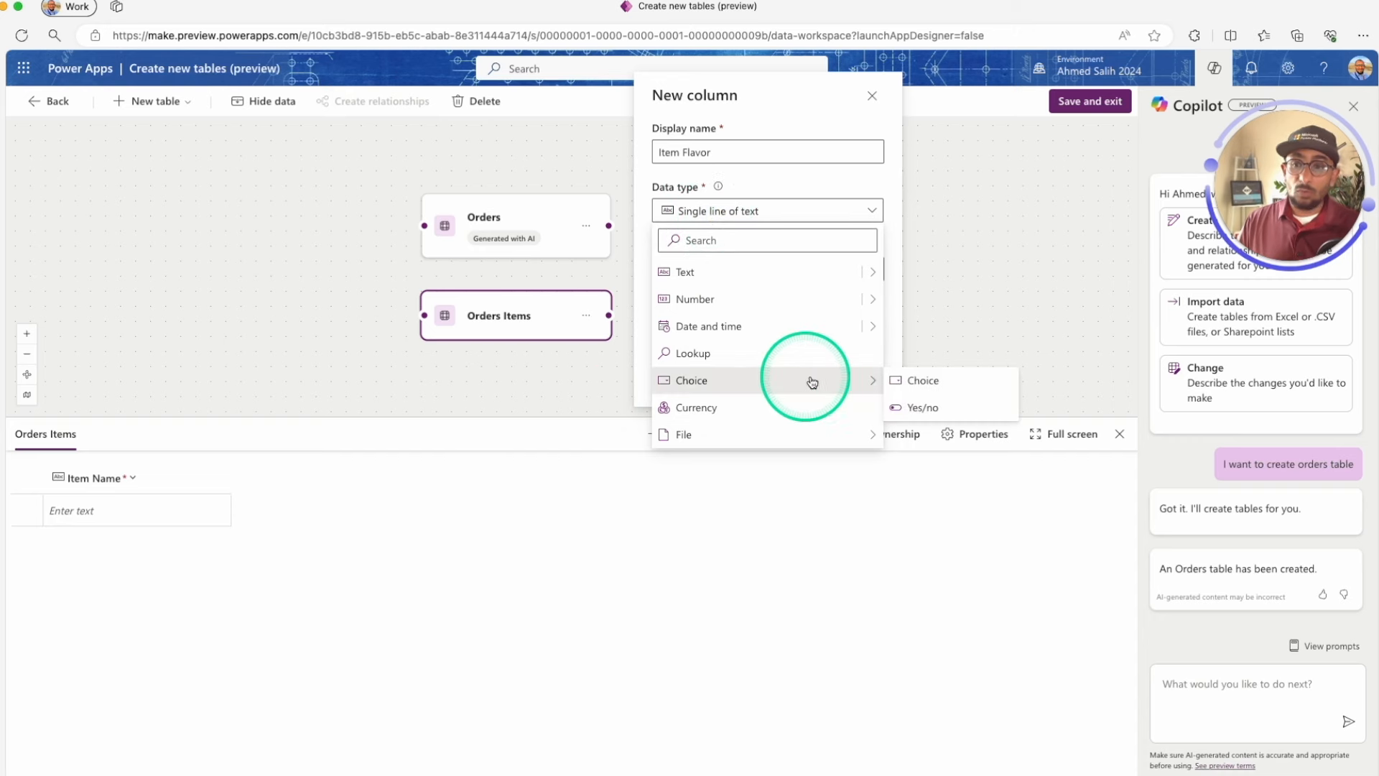
click(912, 380)
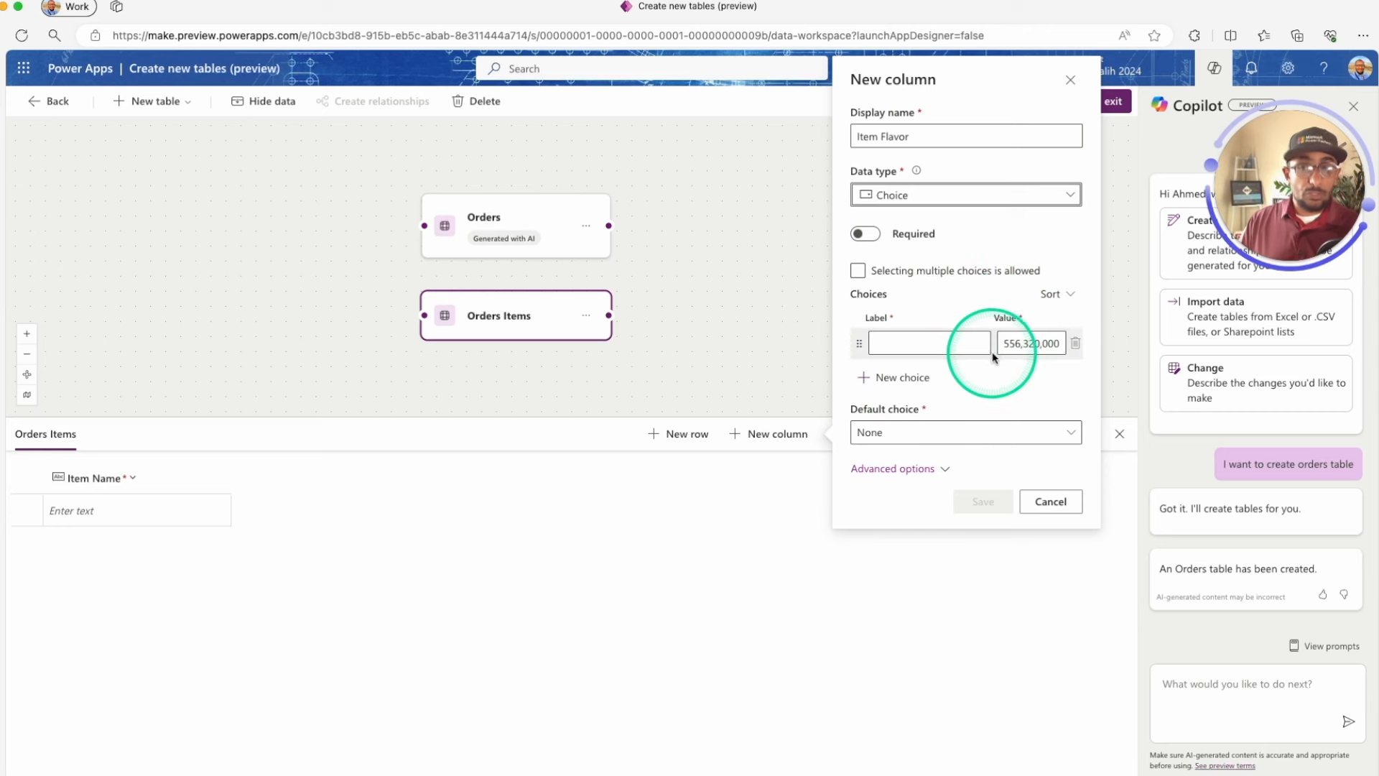
Define the choices Banana, Apple and Mango for the Item Flavor column
click(936, 345)
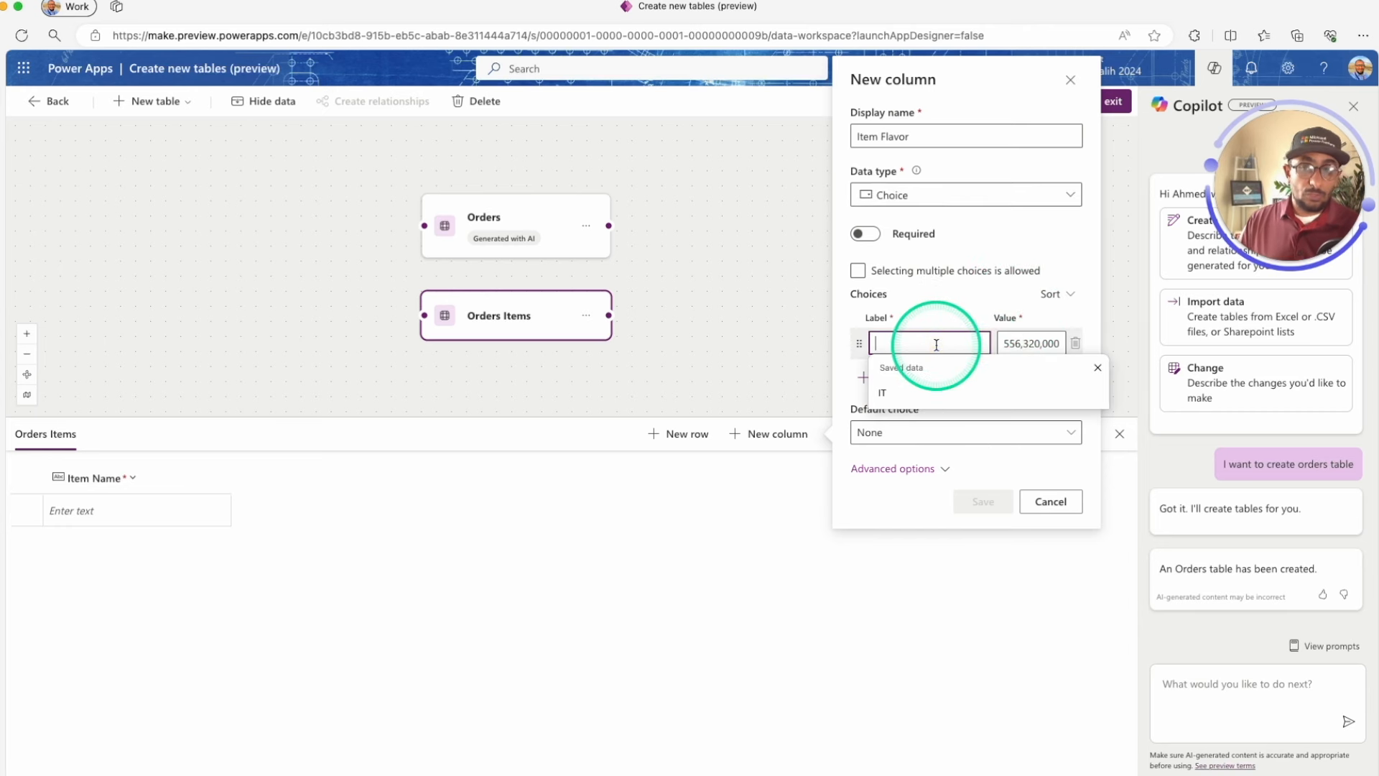
text(Banna)
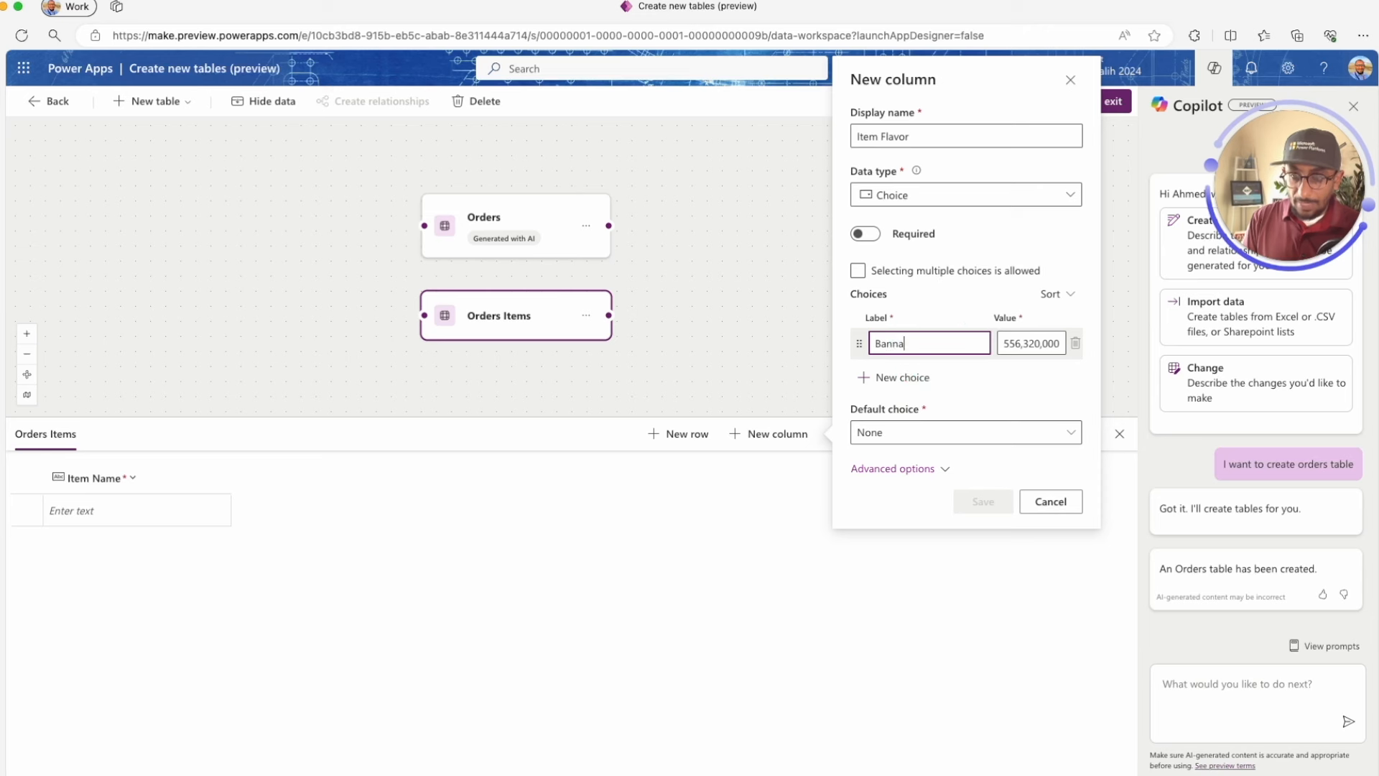
key(BackSpace)
key(BackSpace)
text(ana)
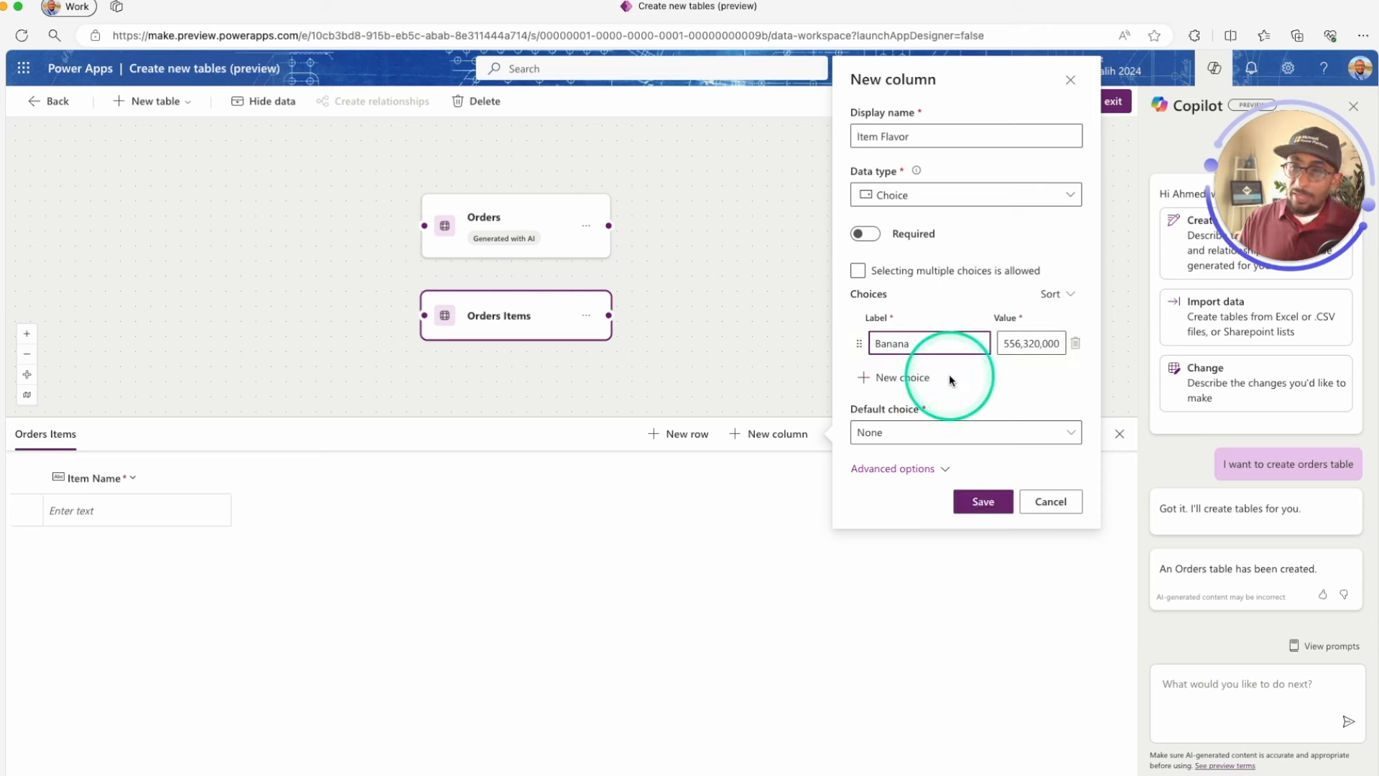
click(923, 377)
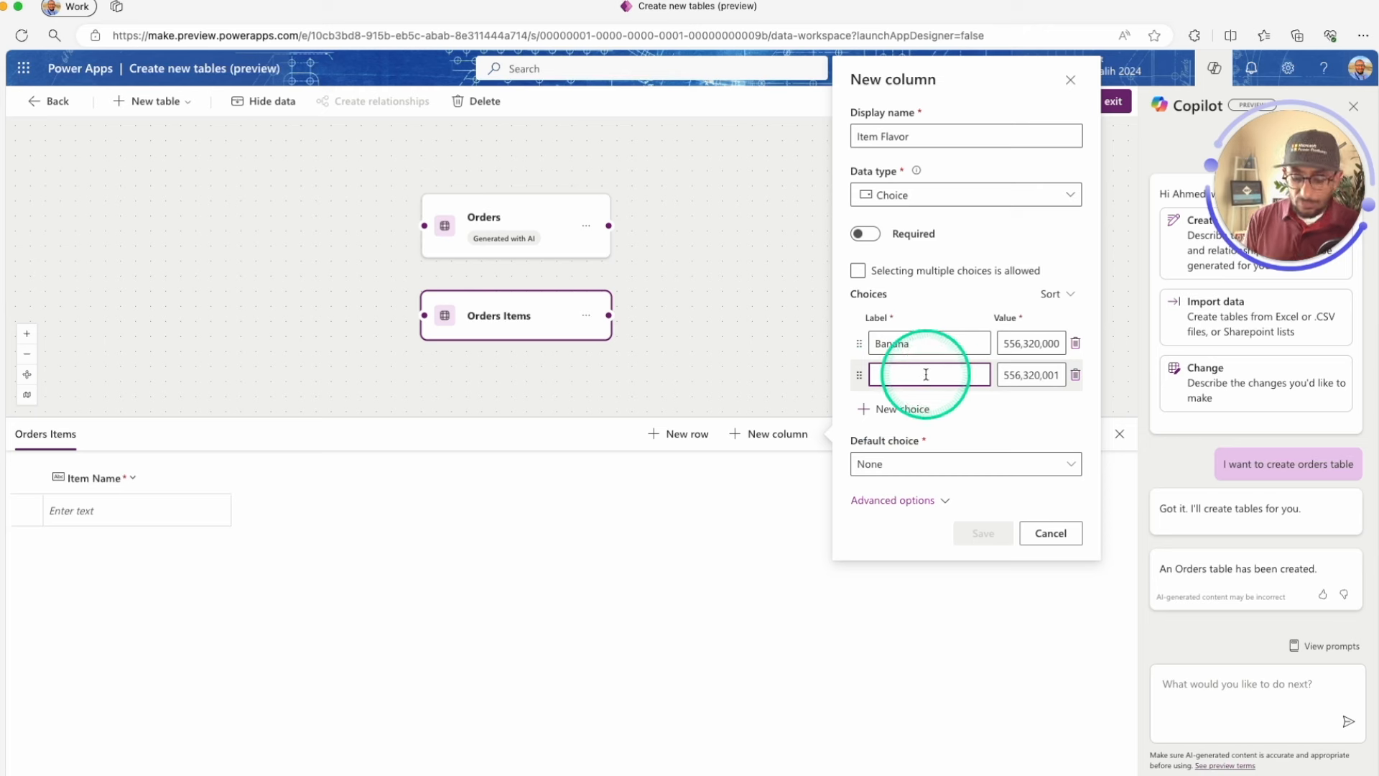
text(Apple)
click(925, 411)
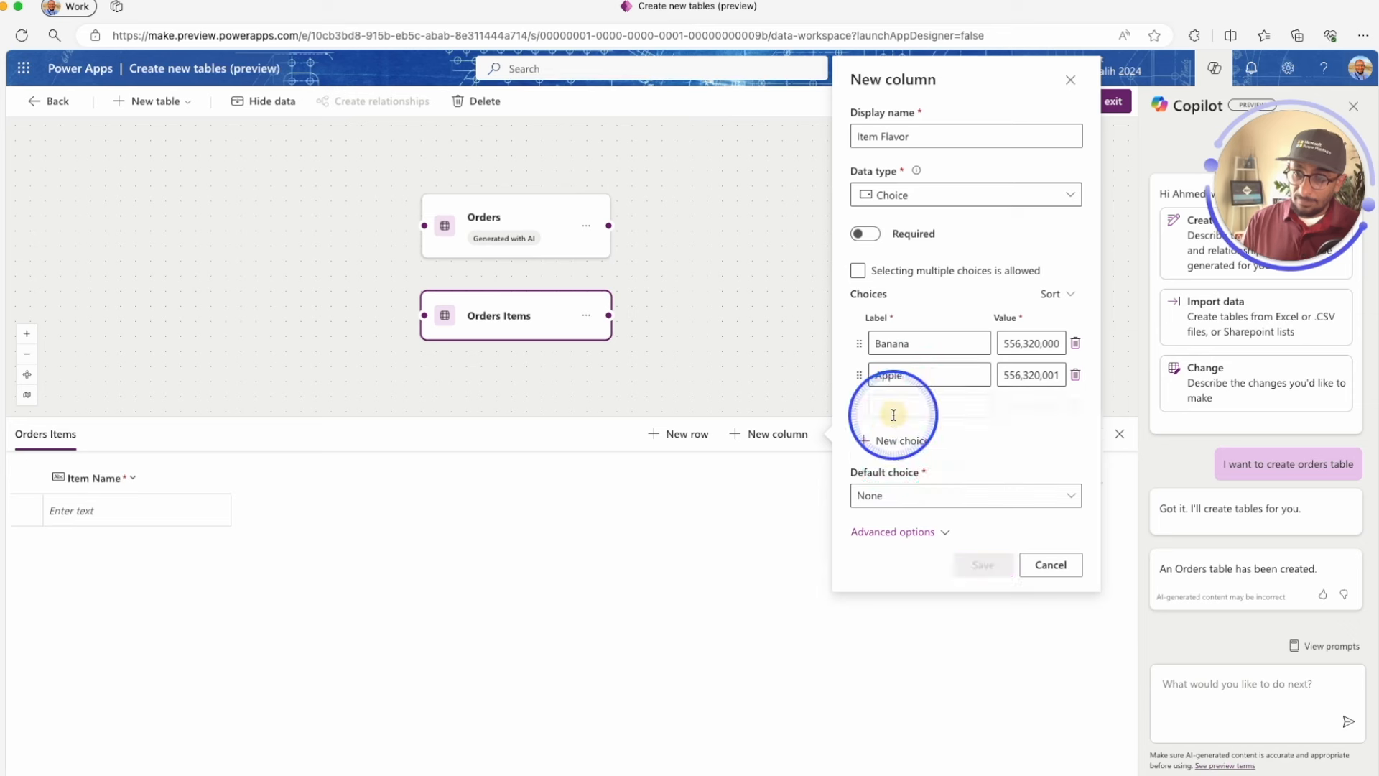
text(Mango)
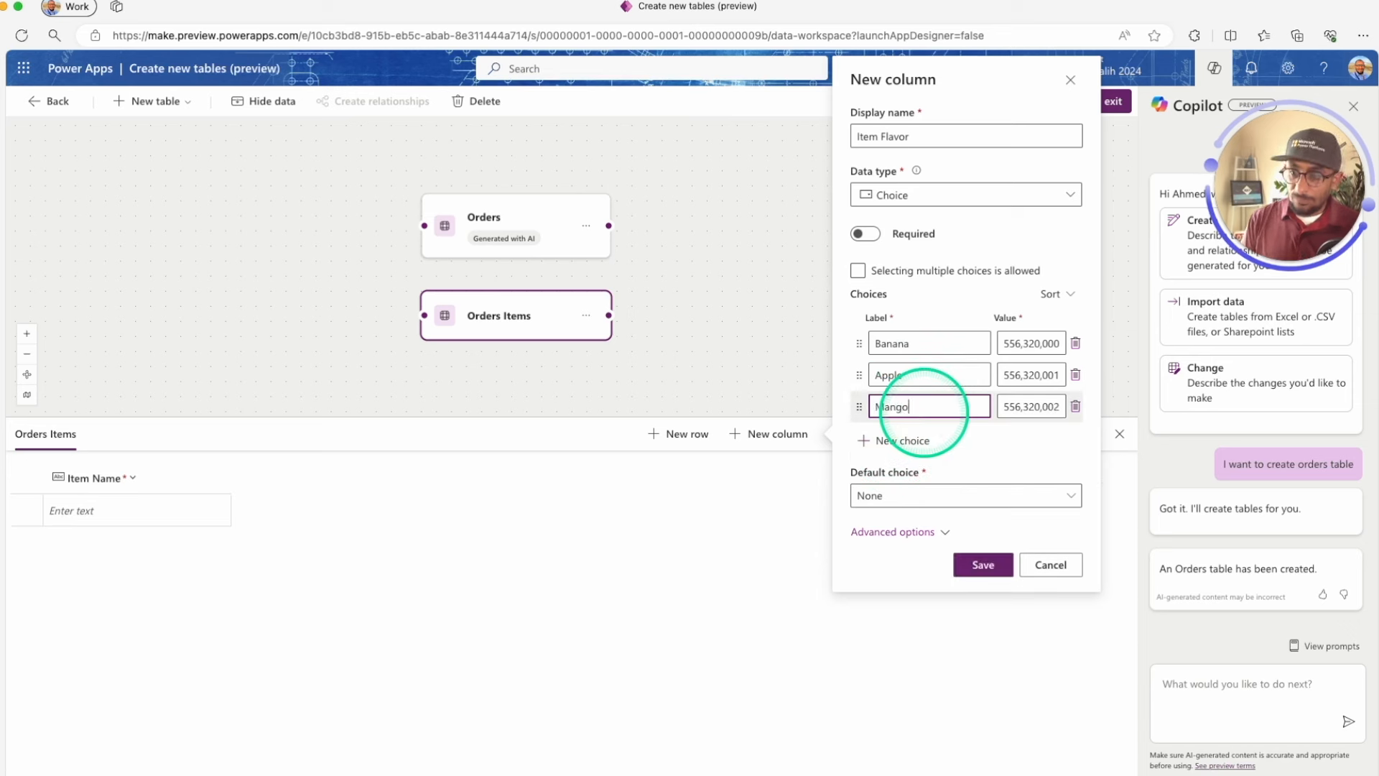
Try allowing multiple choices for the Item Flavor column, and revert to single selection
click(967, 565)
click(968, 566)
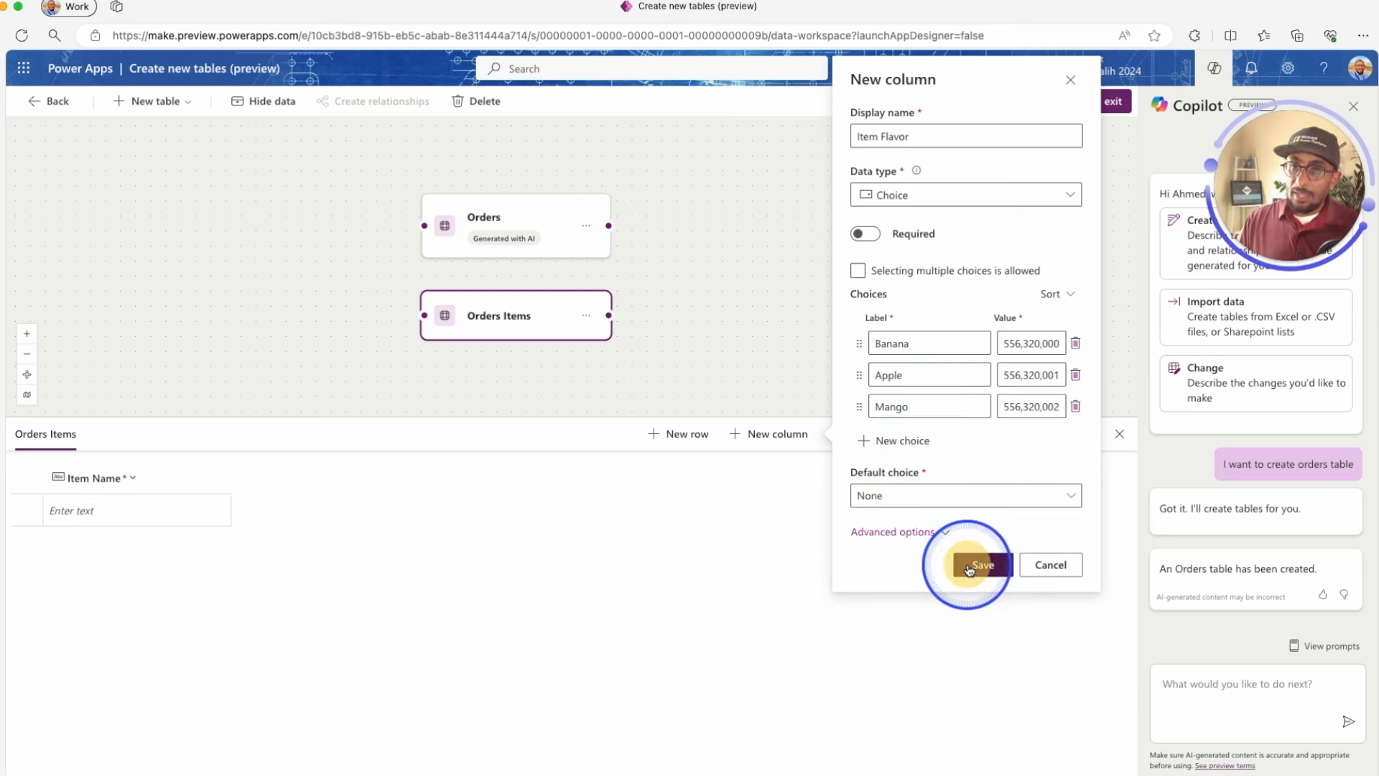
click(1026, 278)
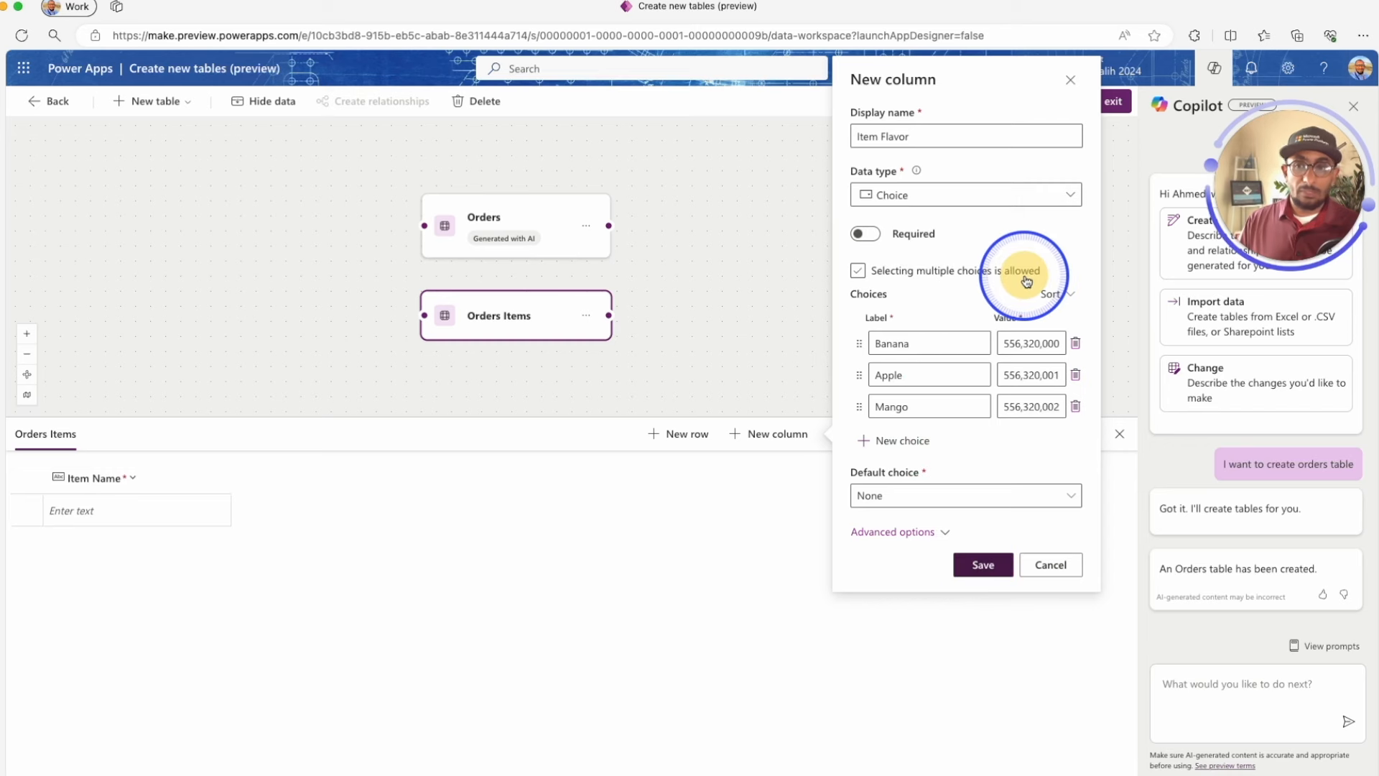
click(1026, 279)
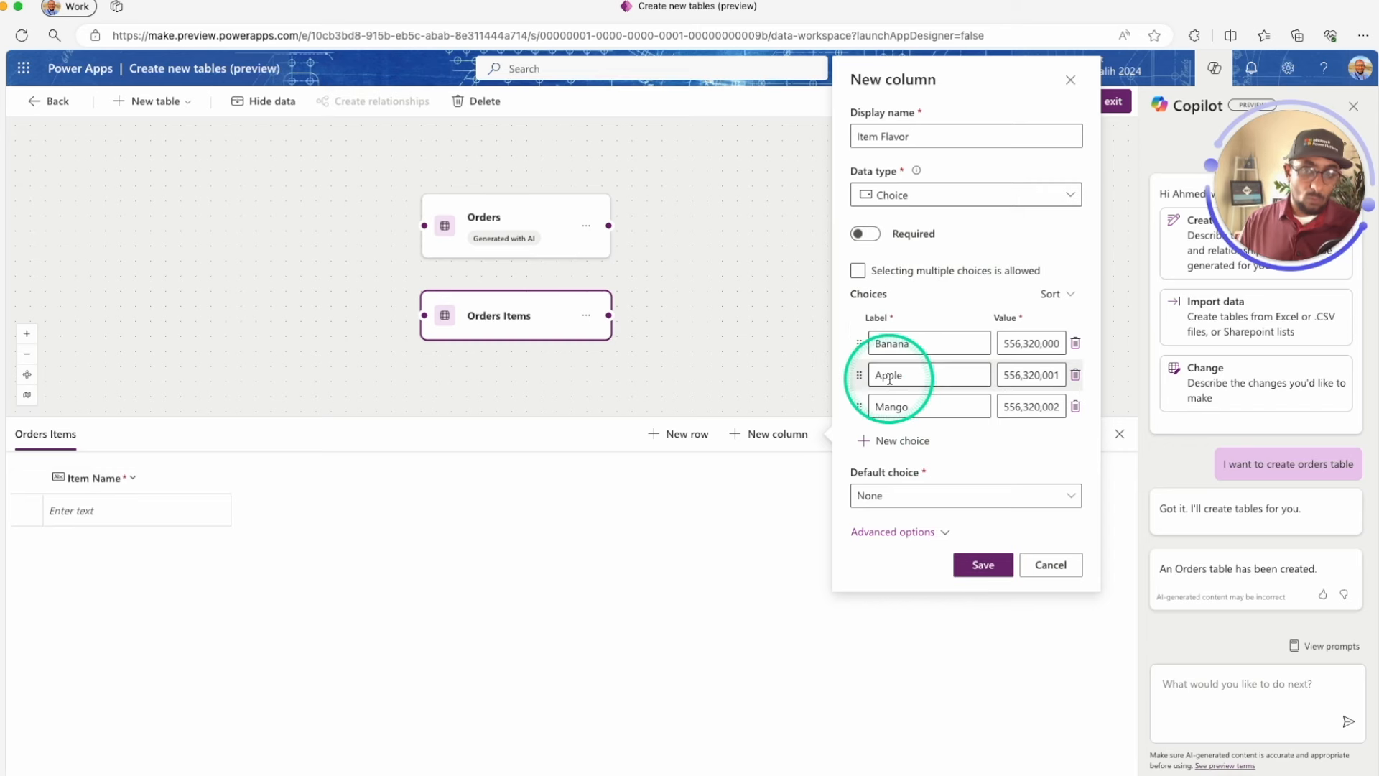
Save the Item Flavor column and add a Currency column named "Item Price" to the Orders Items table
click(979, 568)
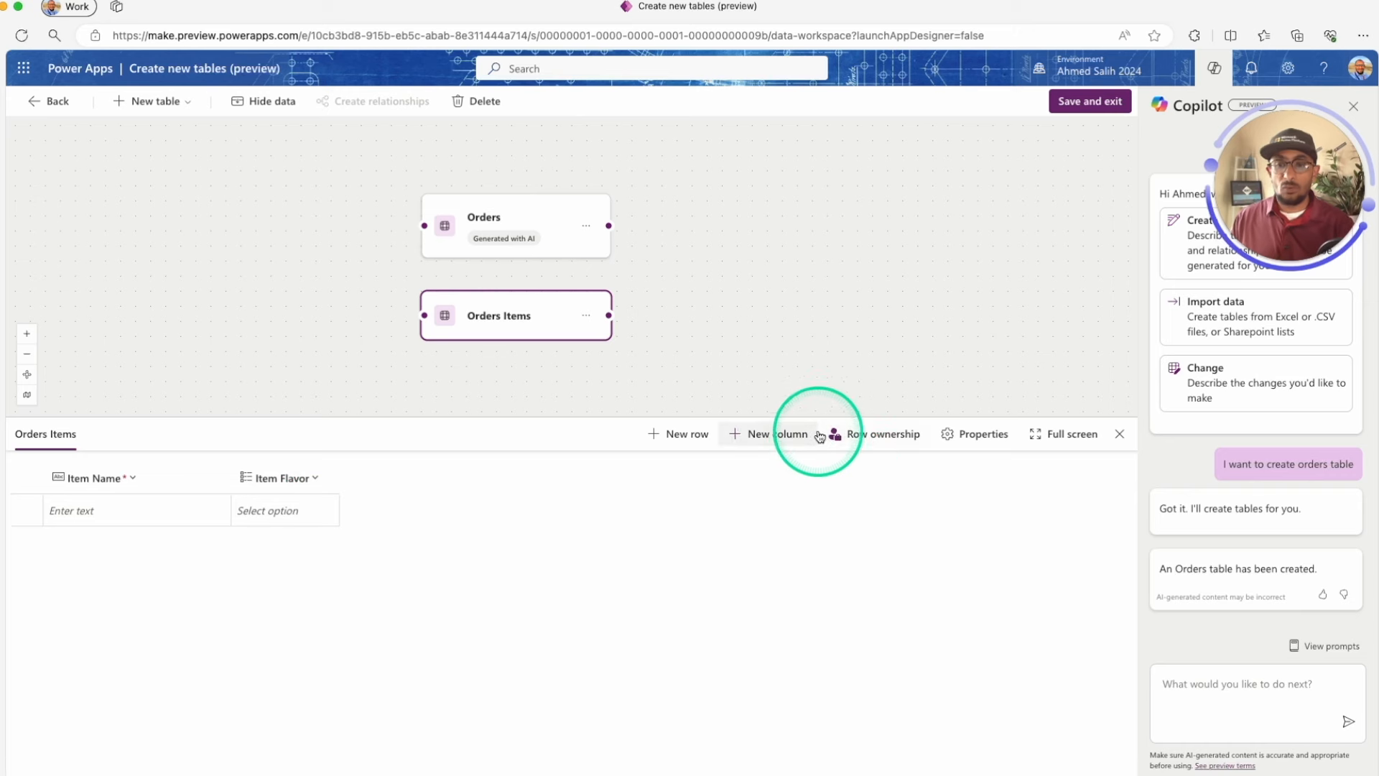
click(764, 437)
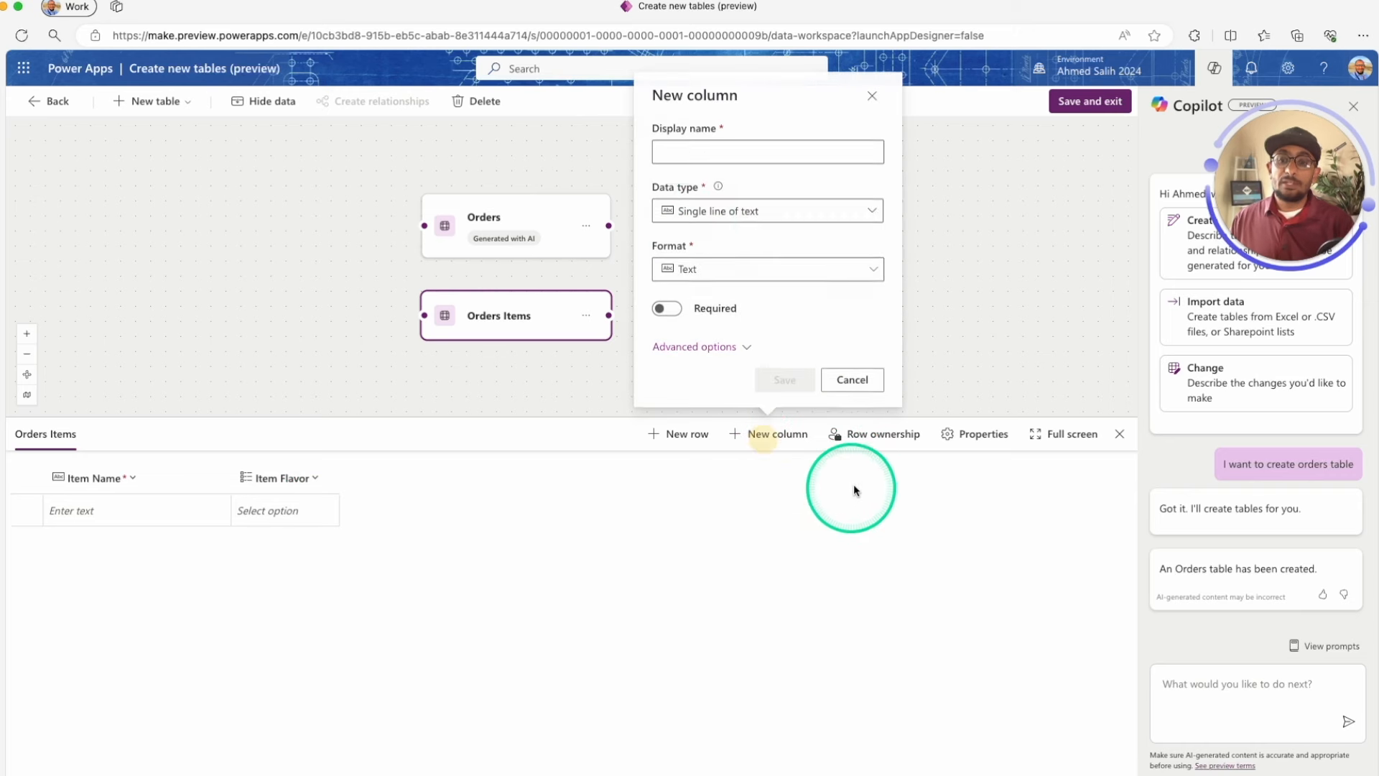
click(700, 157)
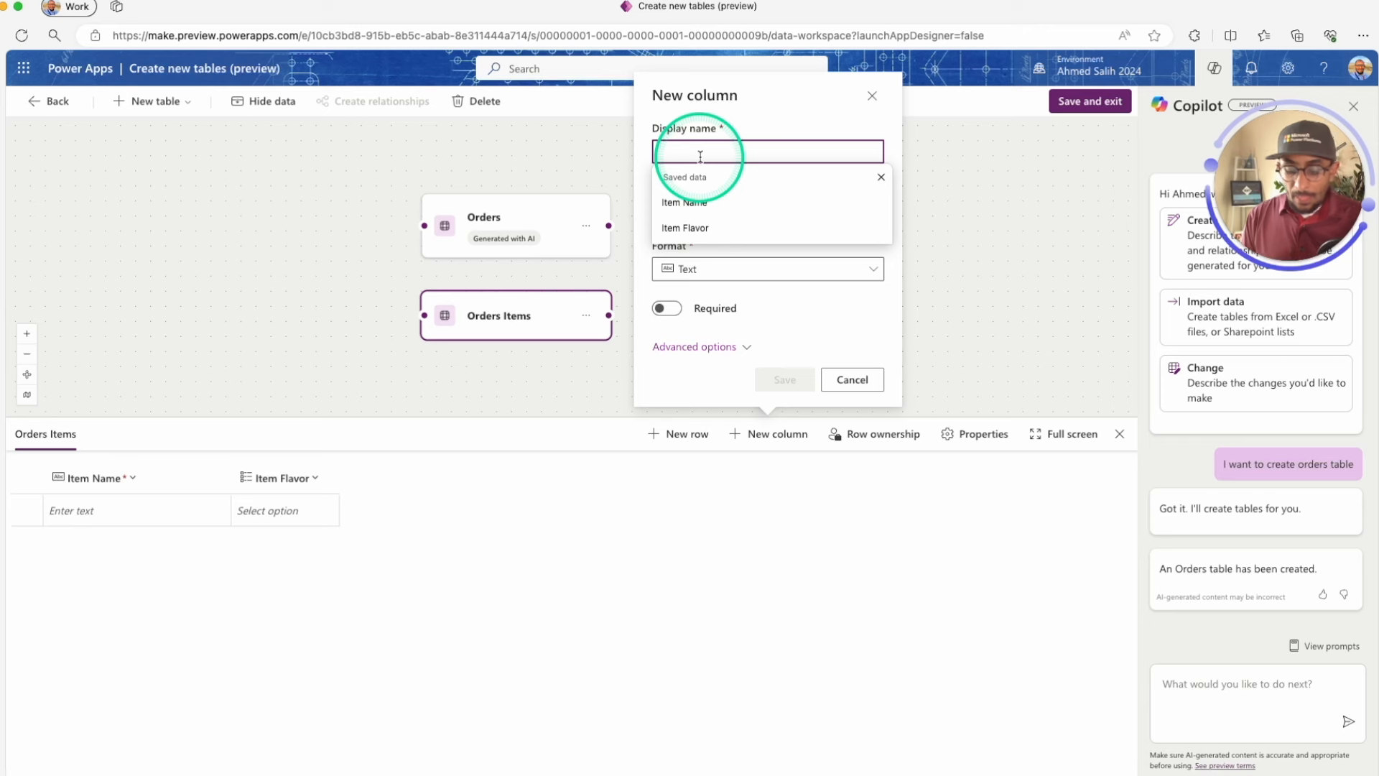
text(Item Price)
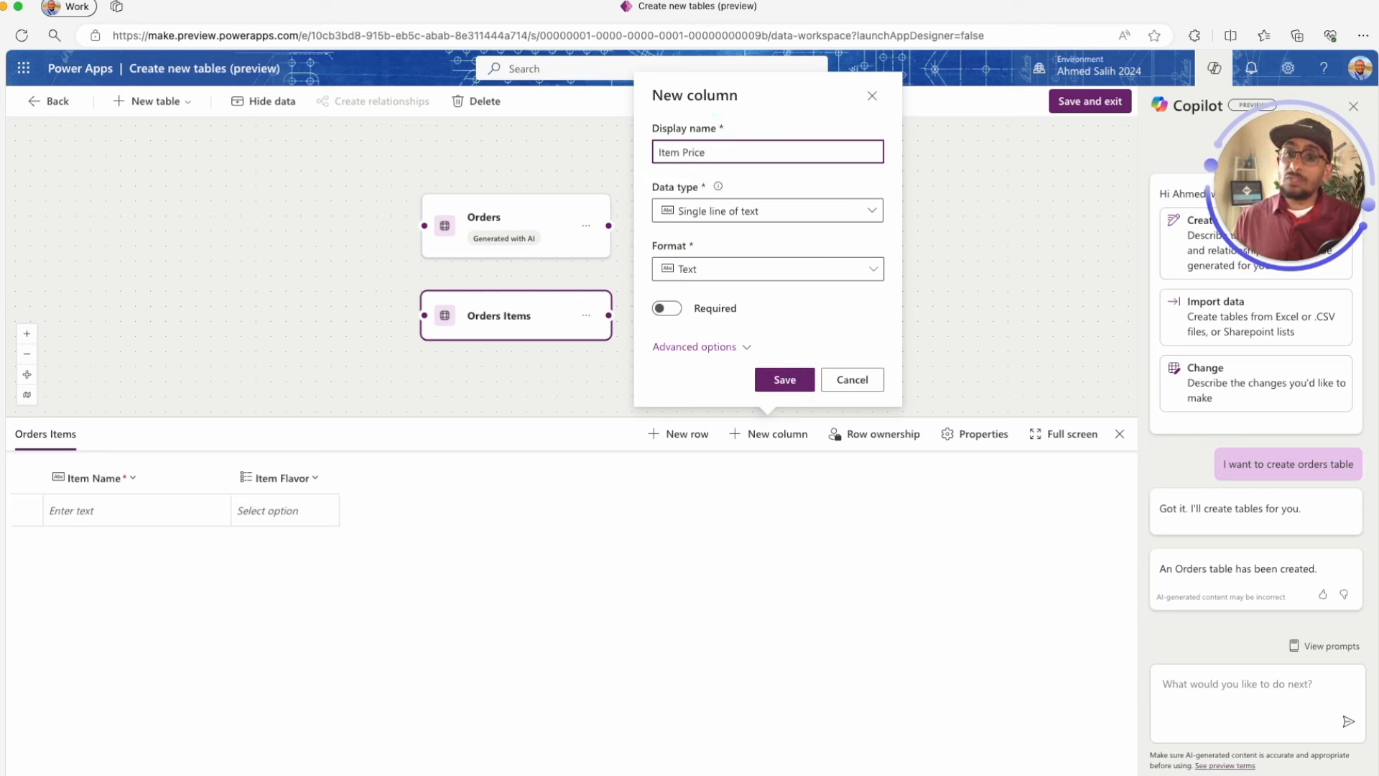
click(729, 209)
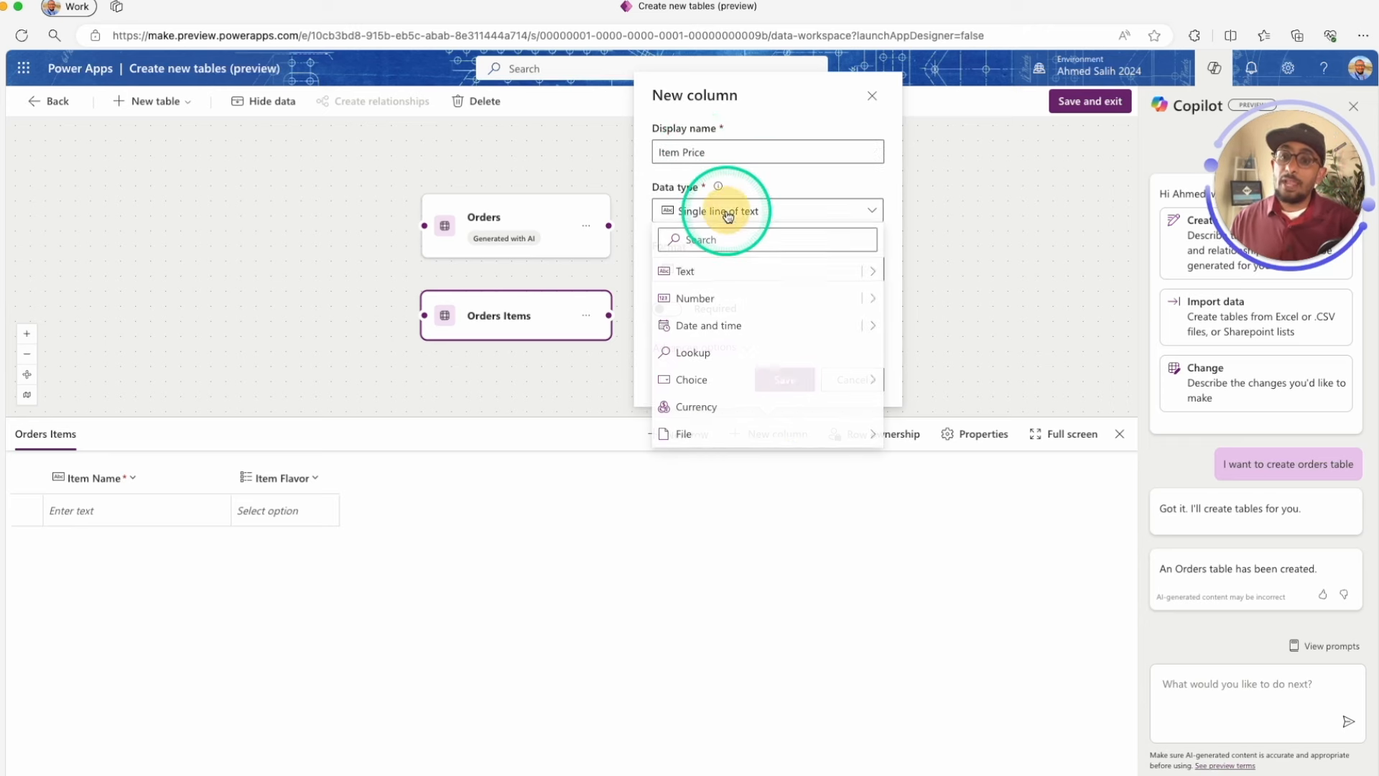
click(778, 408)
click(783, 380)
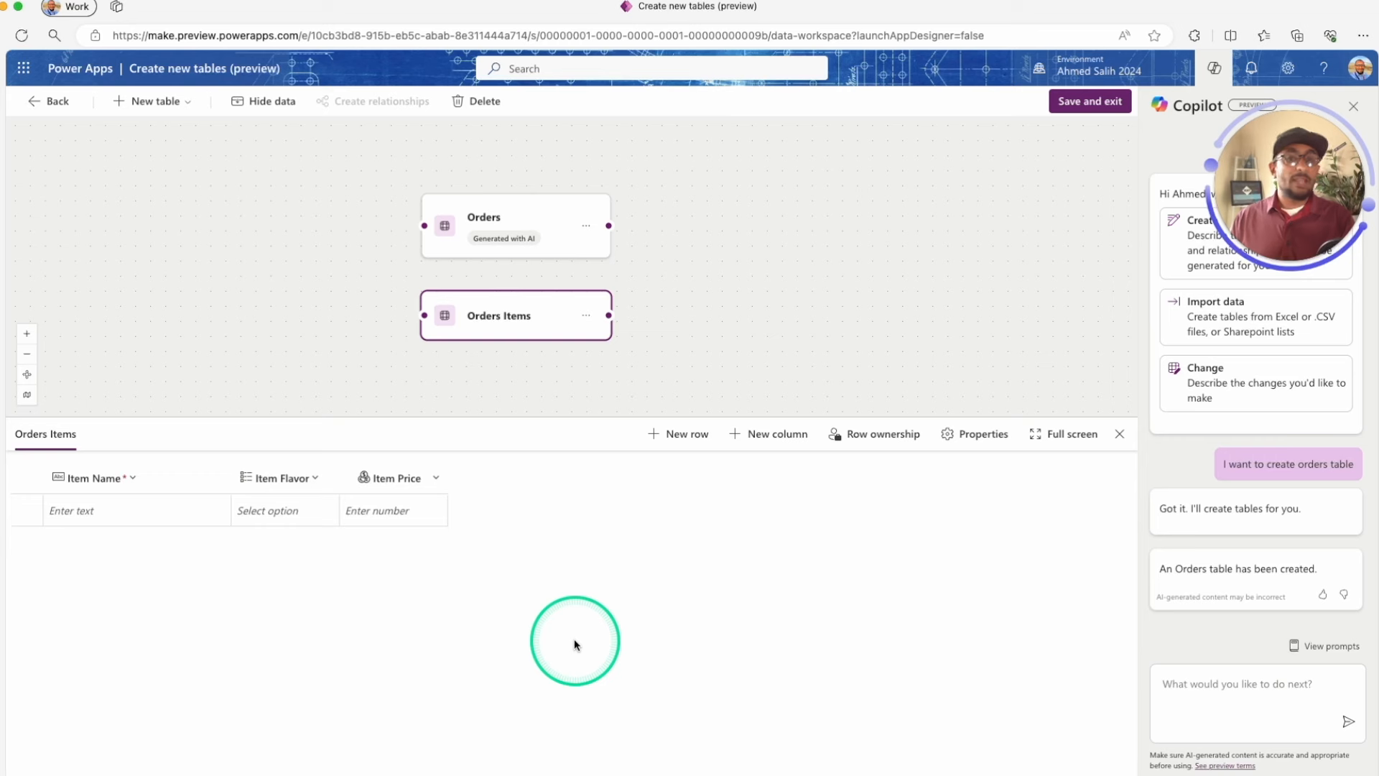
Start a relationship between the Orders and Orders Items tables and set its type to One-to-many
click(533, 210)
click(517, 307)
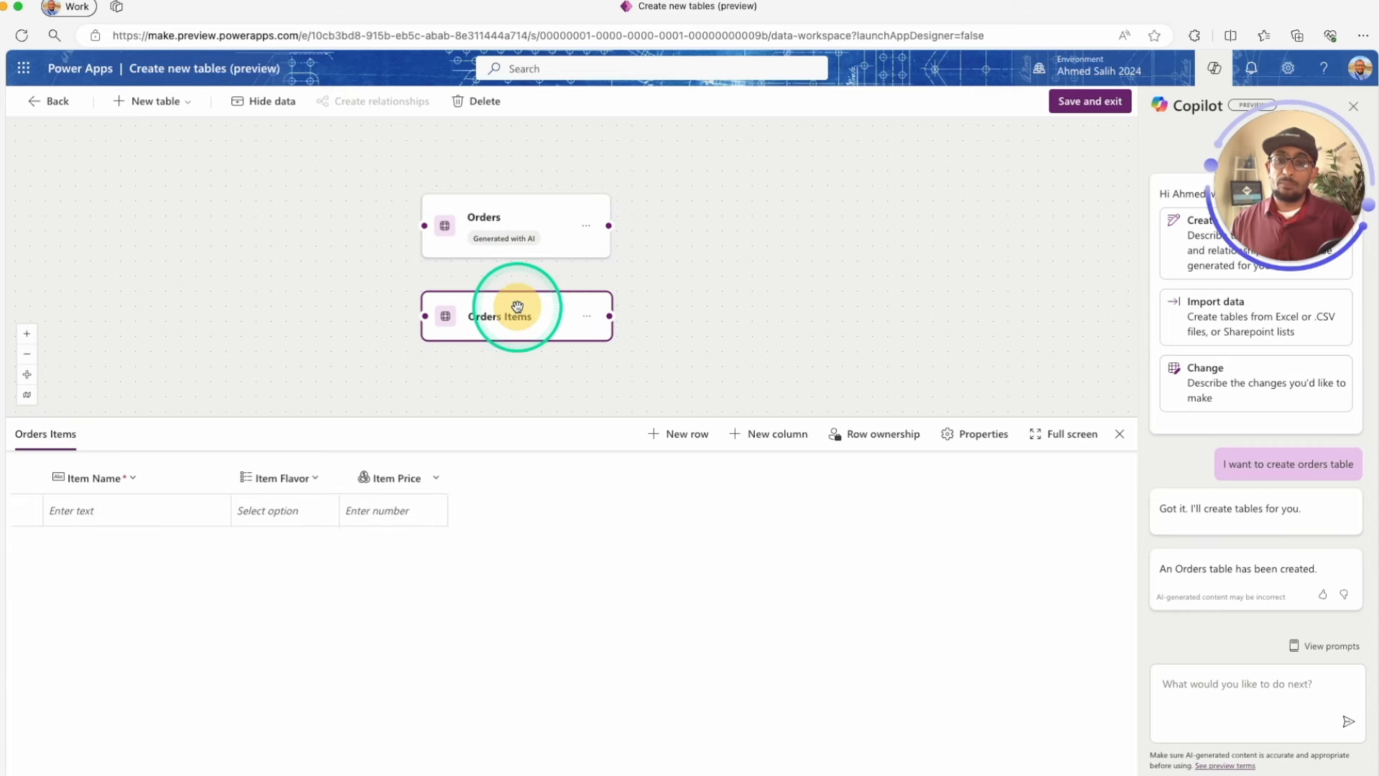
click(531, 207)
click(455, 217)
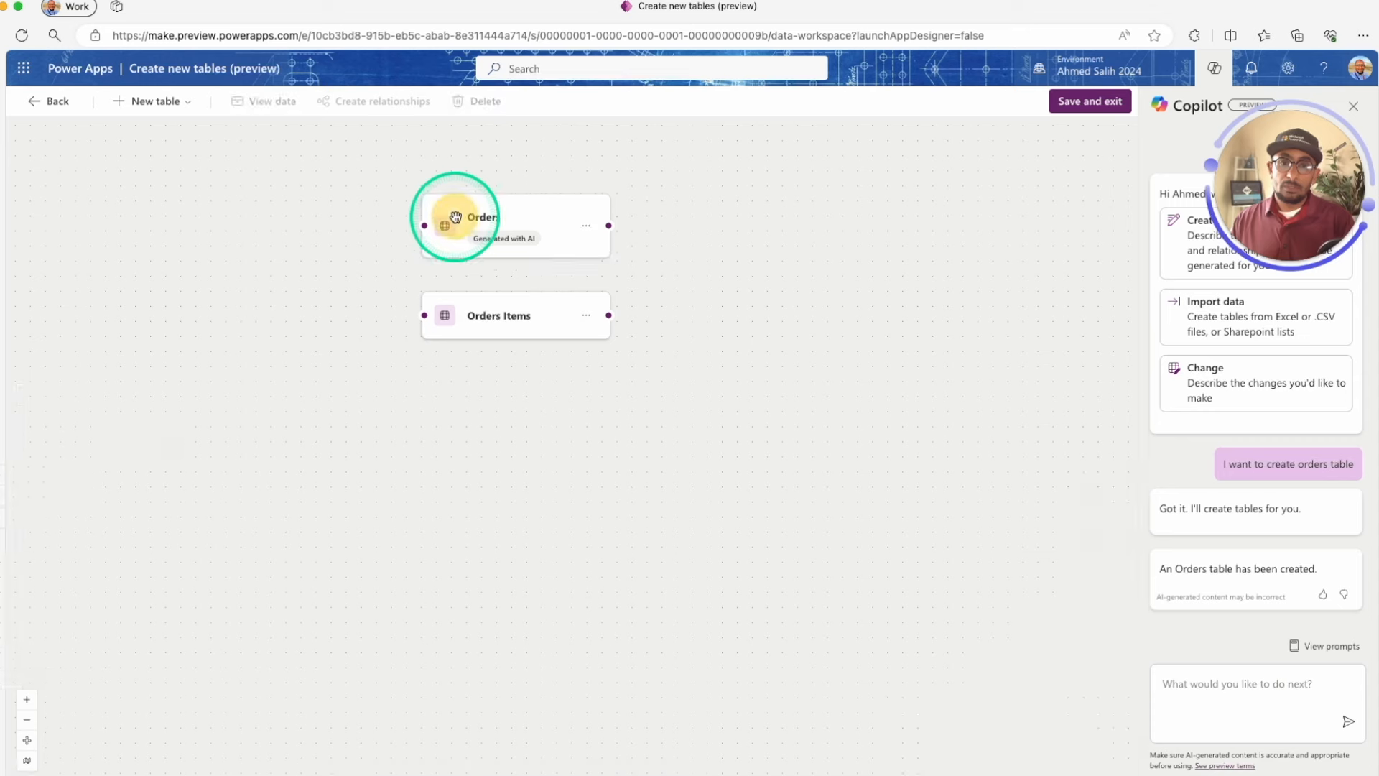
click(474, 216)
click(477, 305)
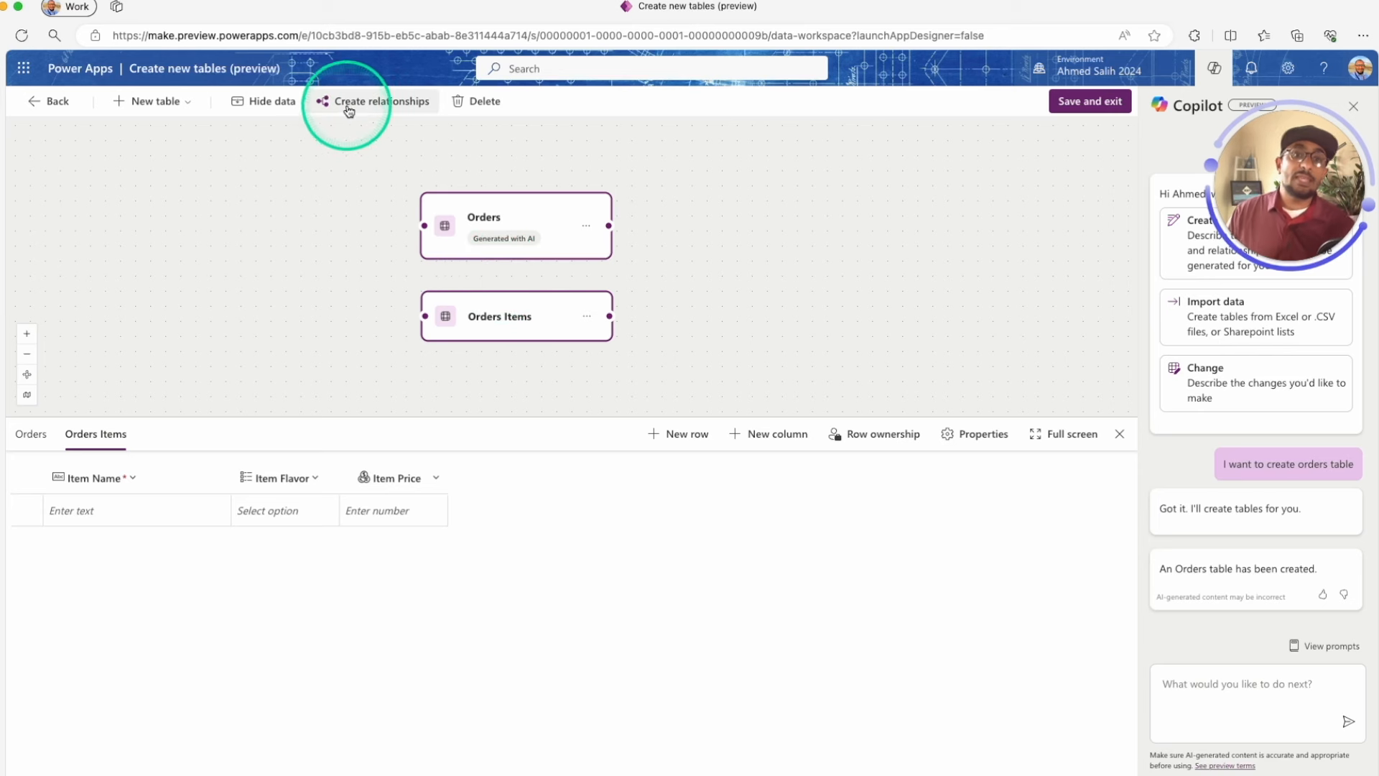
click(386, 109)
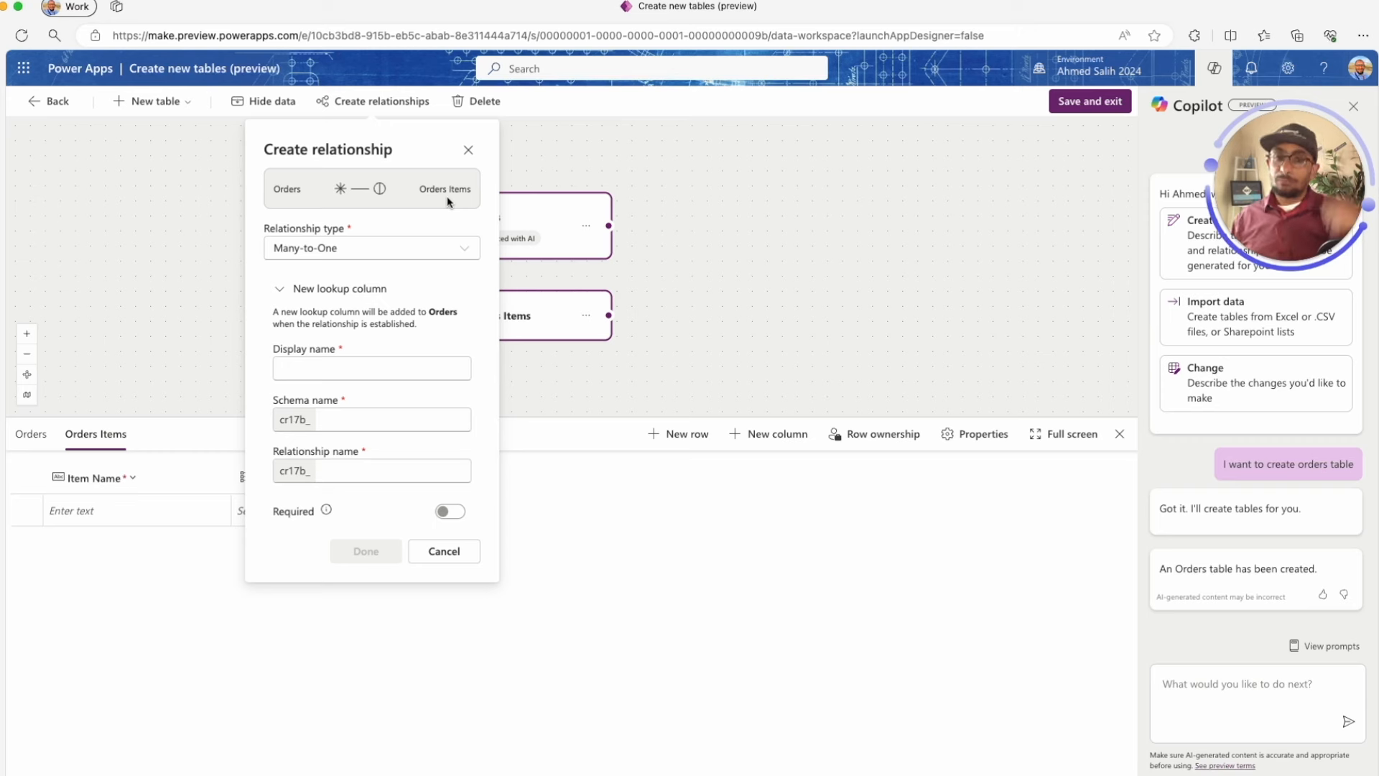
click(395, 257)
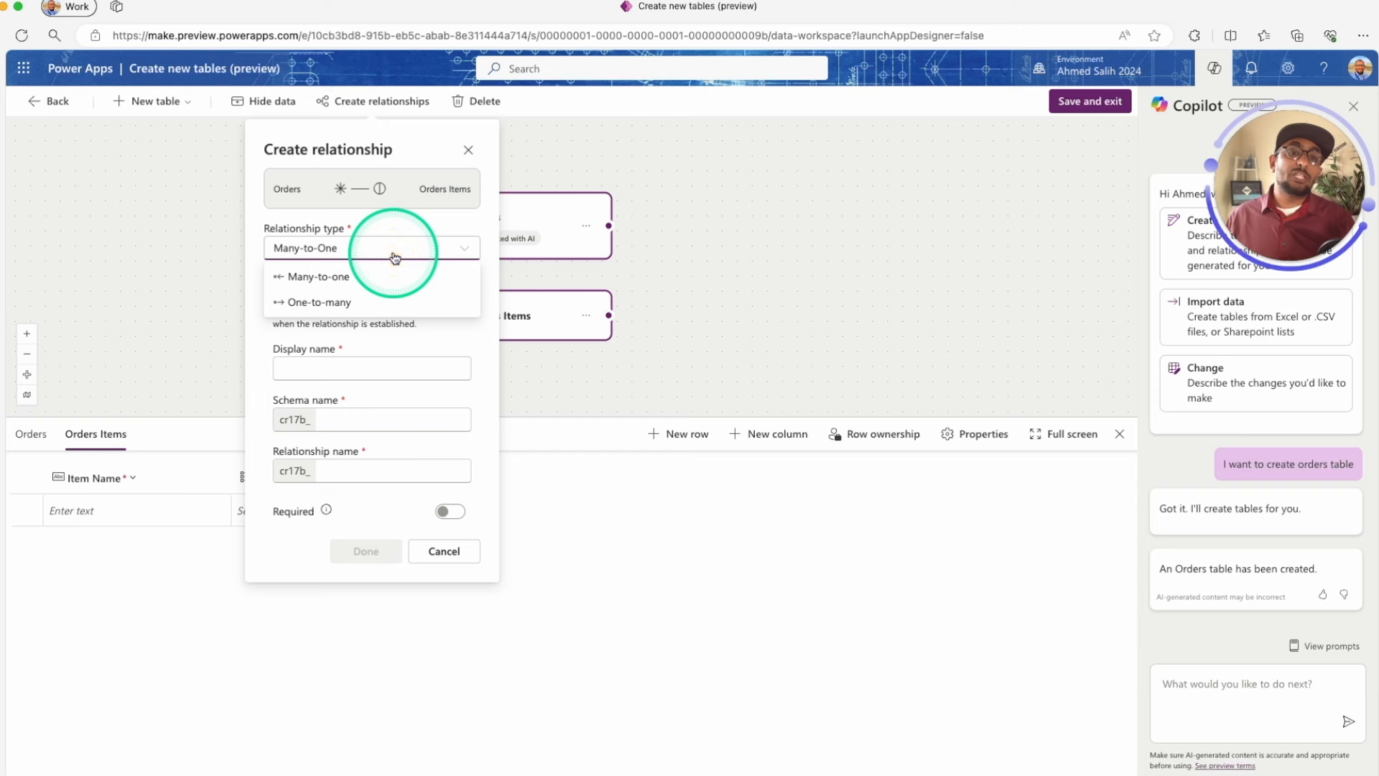
click(332, 301)
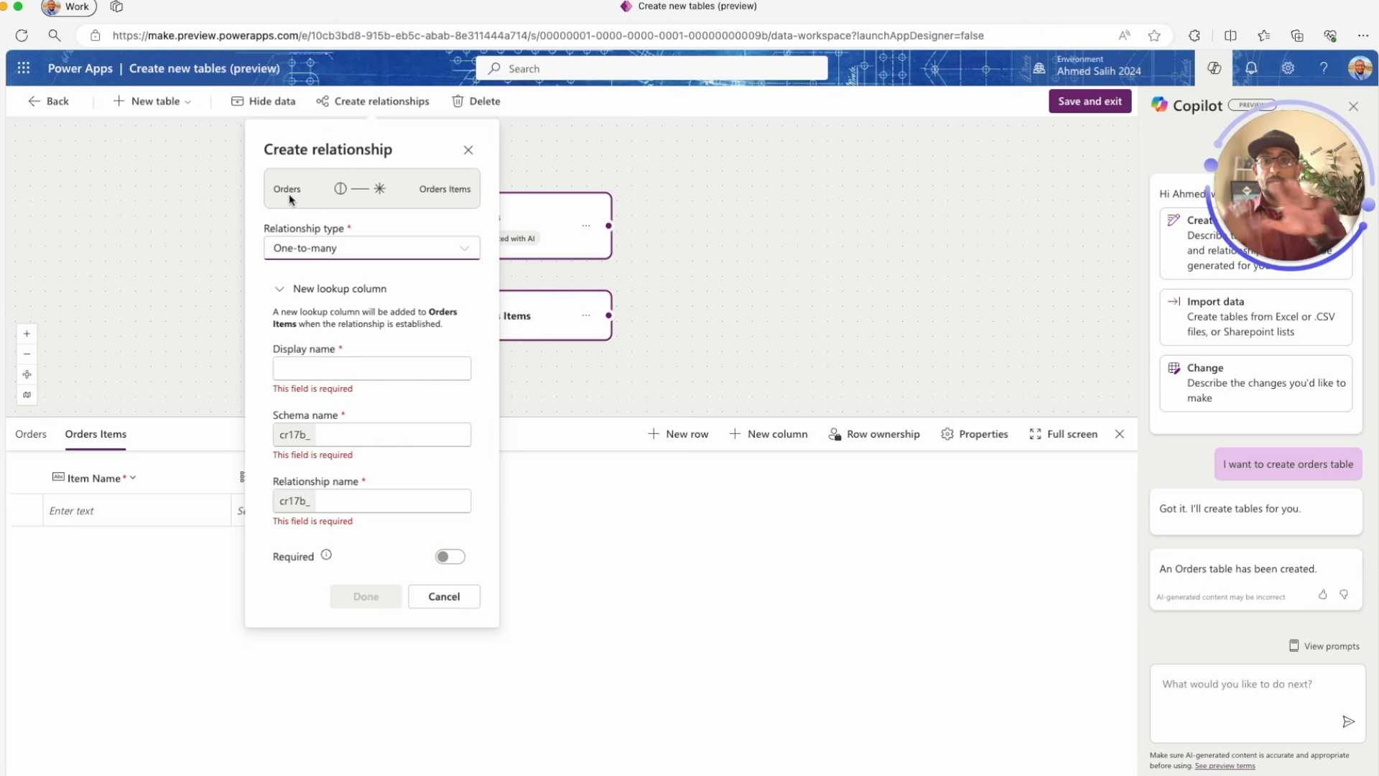
Name the new lookup column "OrderID" and create the relationship
click(327, 372)
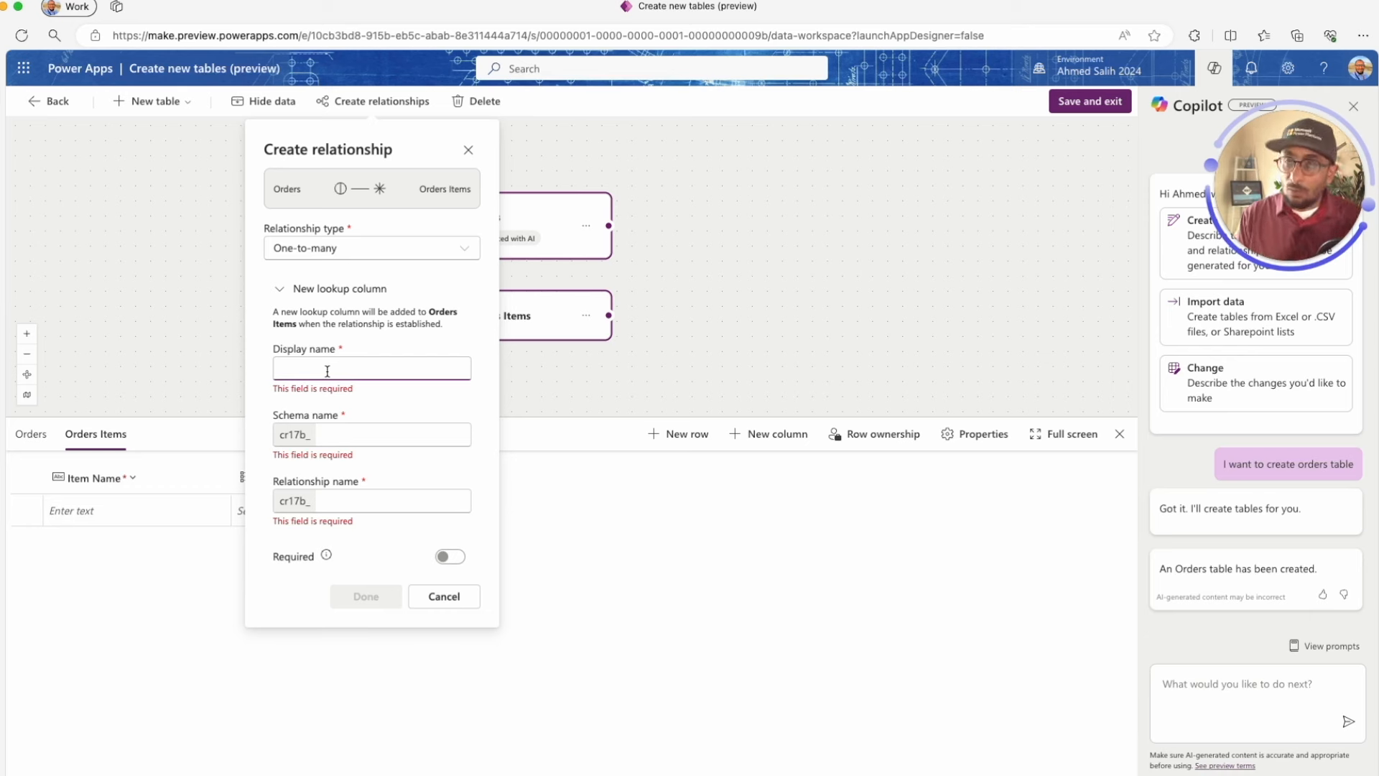
text(Or)
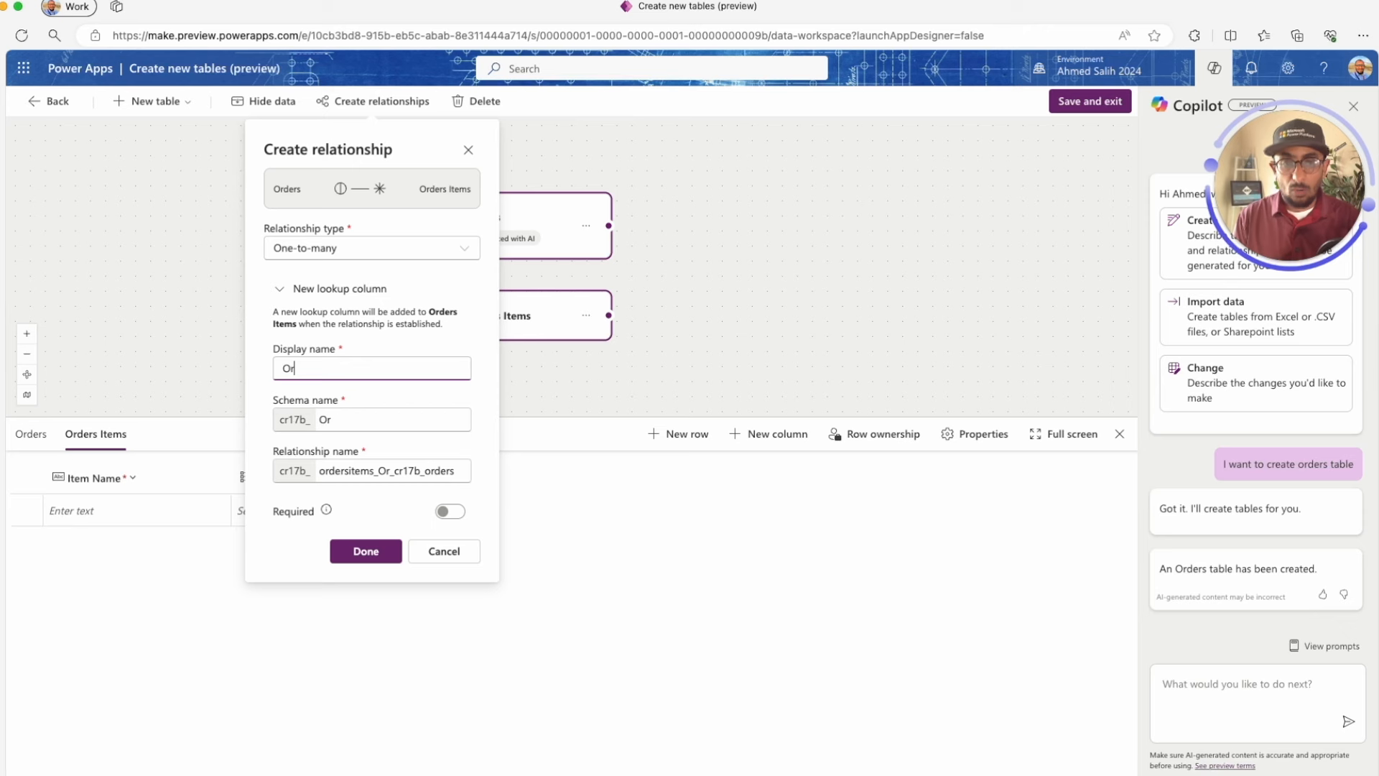
text(derID)
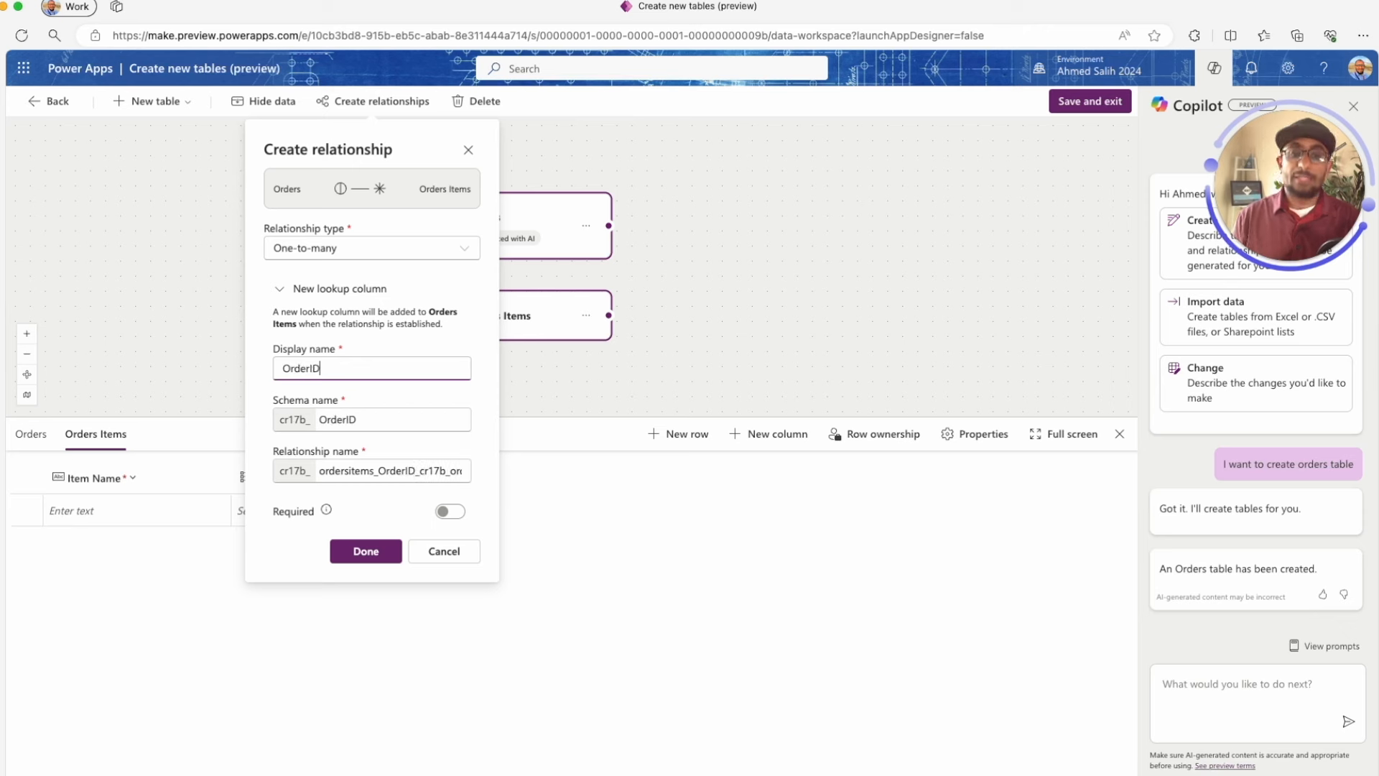
click(386, 554)
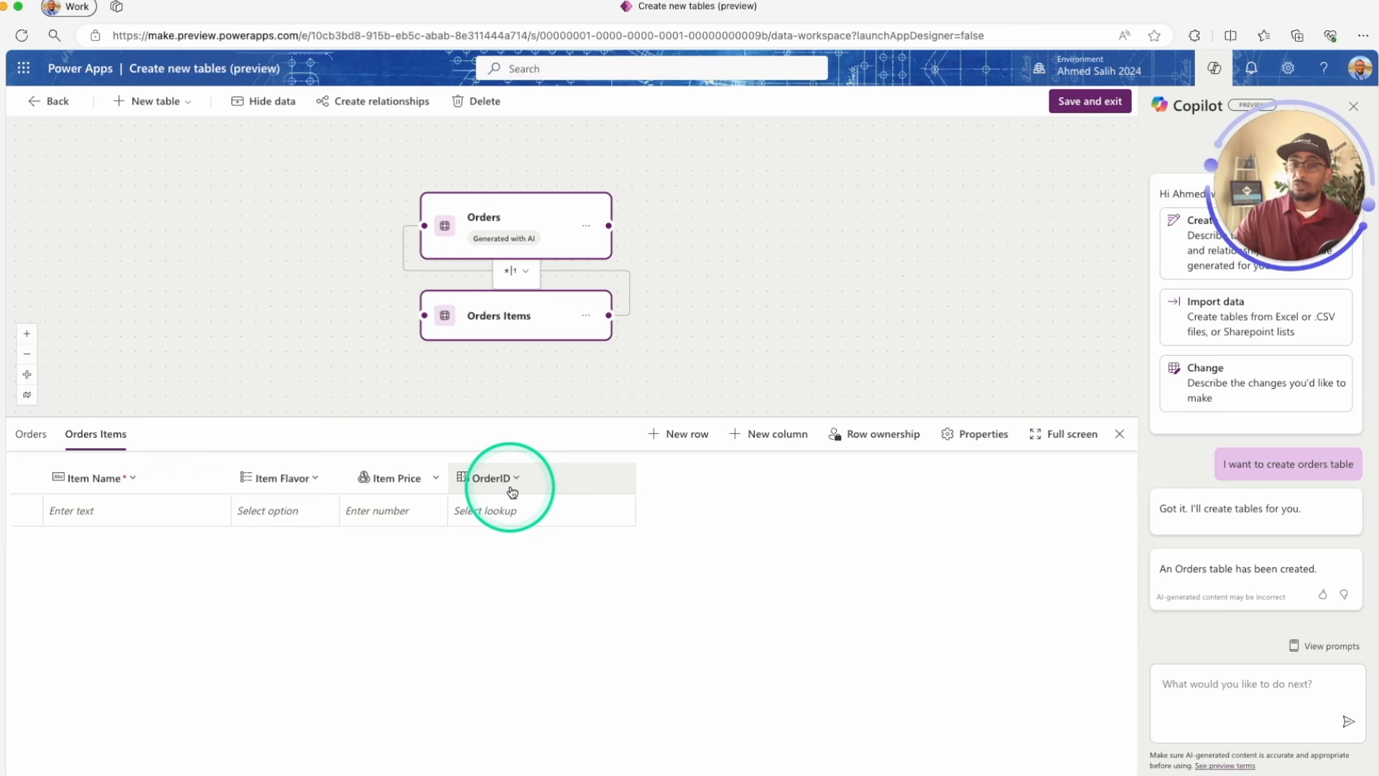
Add an Orders Items row with name Super, flavor Banana, price 20.00 and lookup order_001
click(161, 513)
click(161, 513)
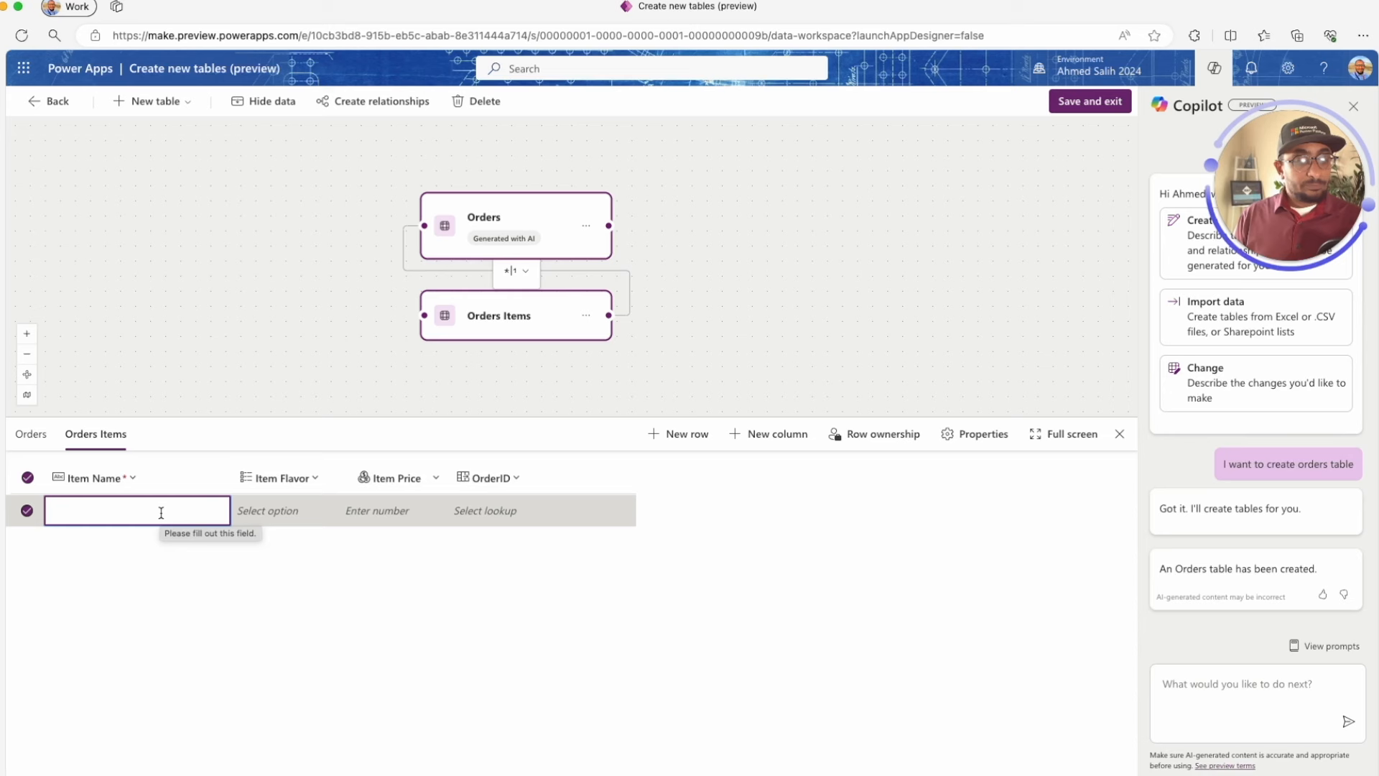
text(Super)
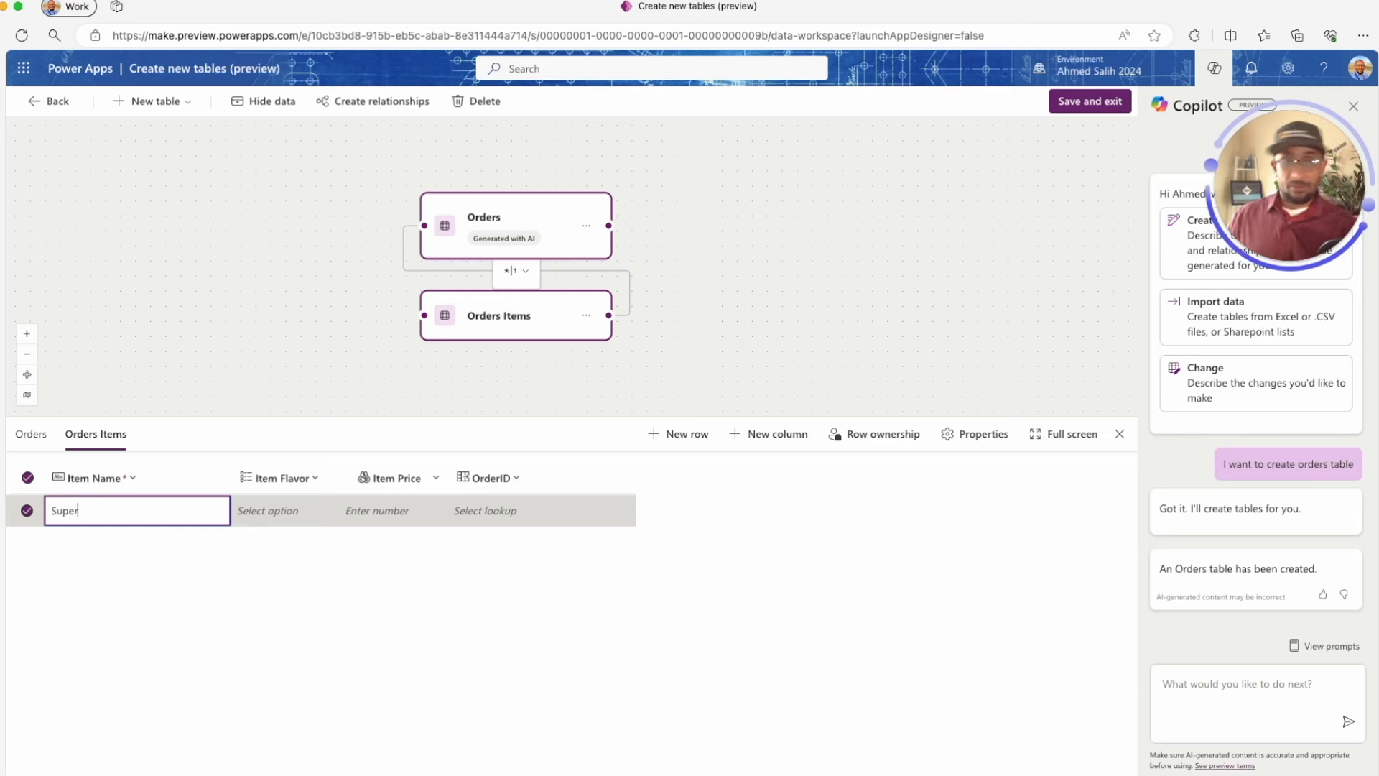
click(314, 508)
click(321, 513)
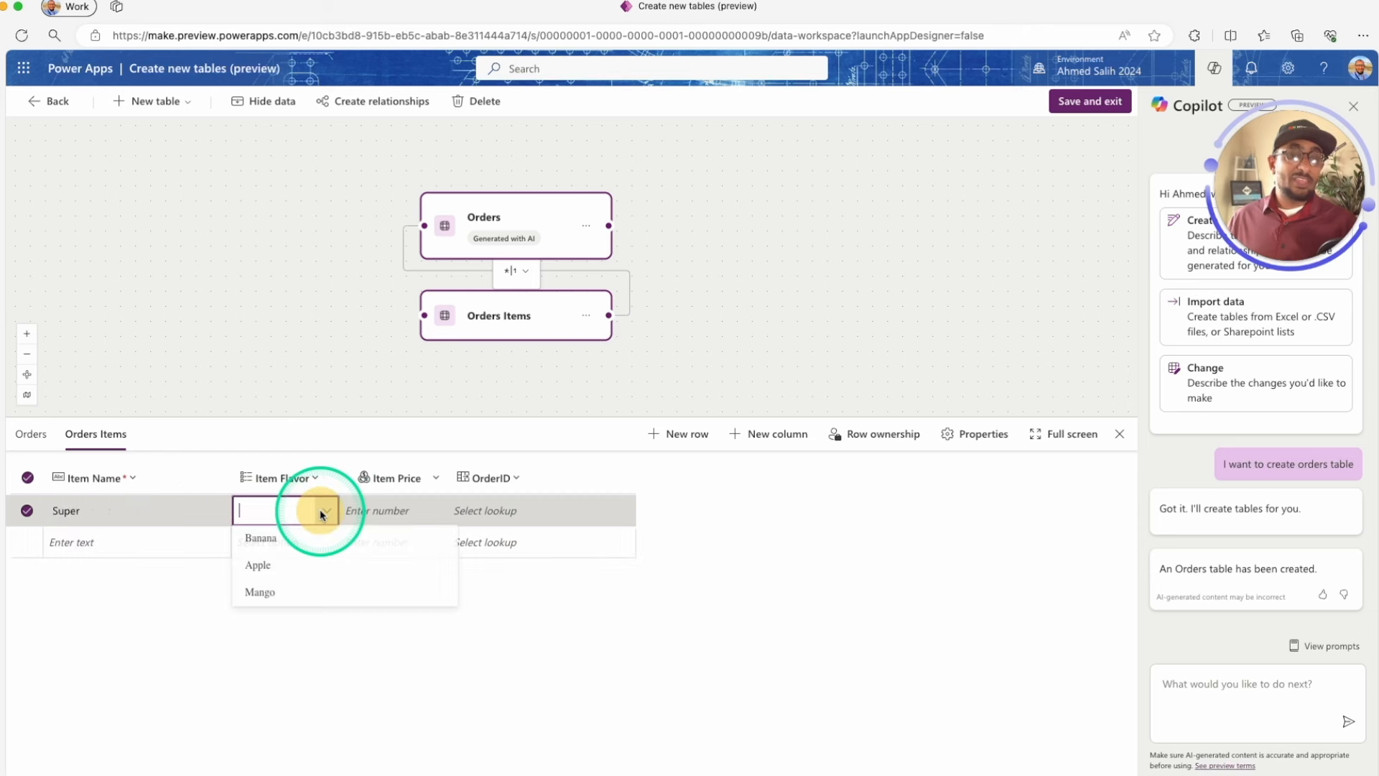
click(280, 540)
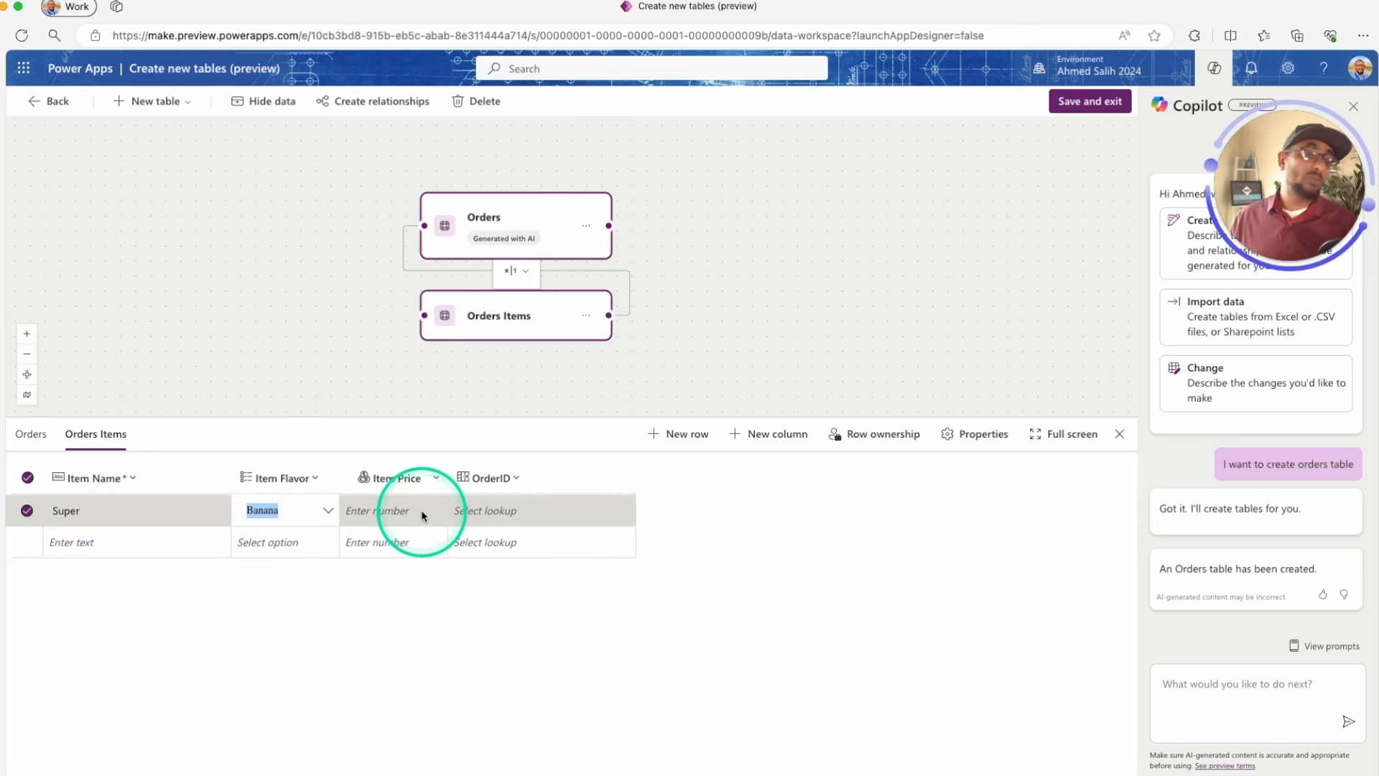
click(423, 514)
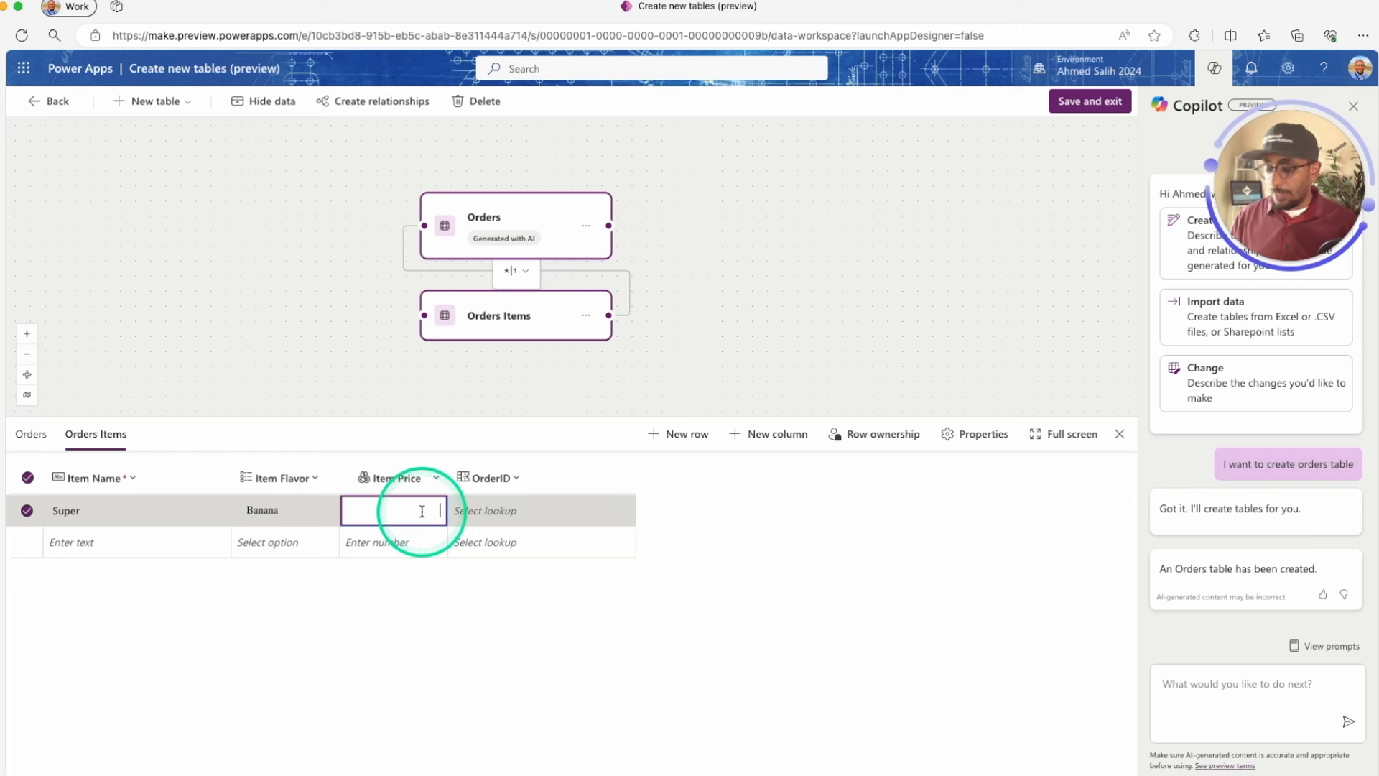
click(538, 508)
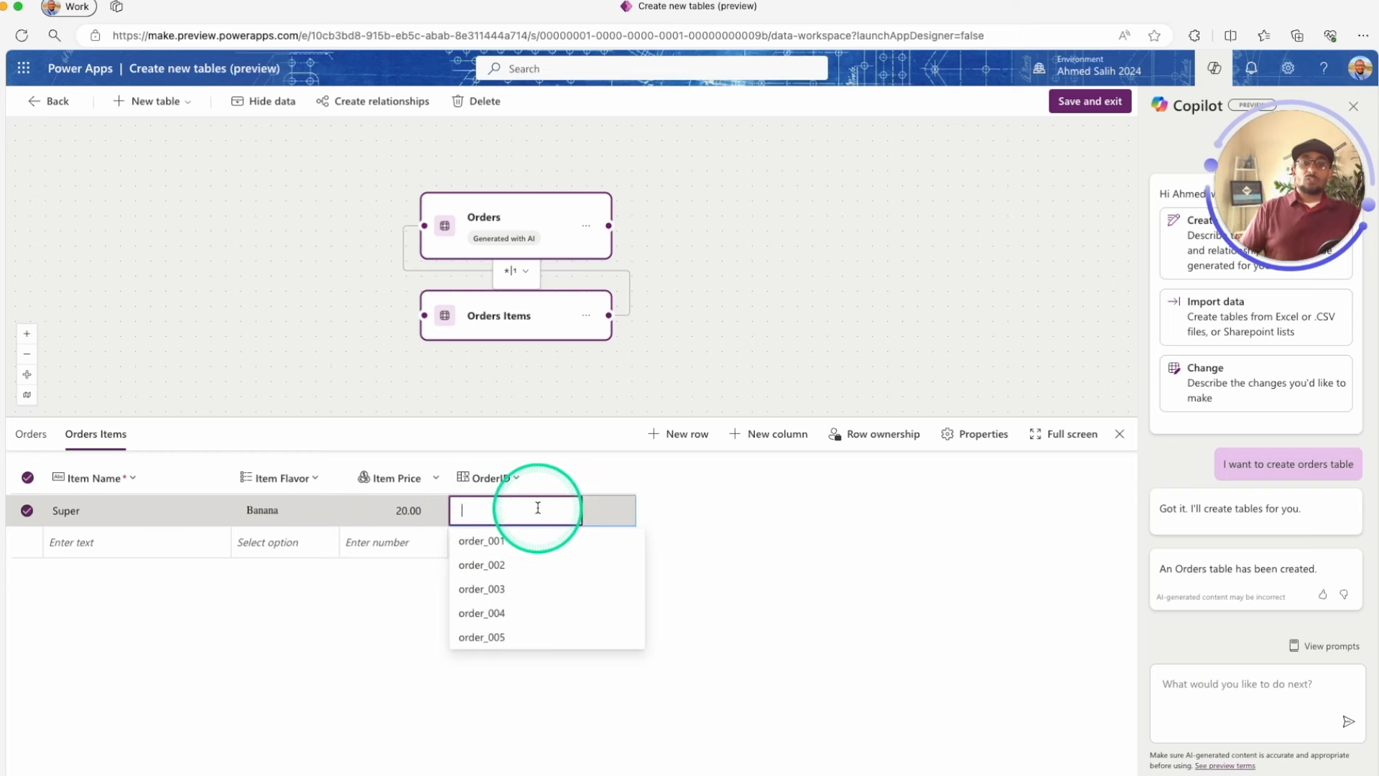
click(519, 554)
click(700, 655)
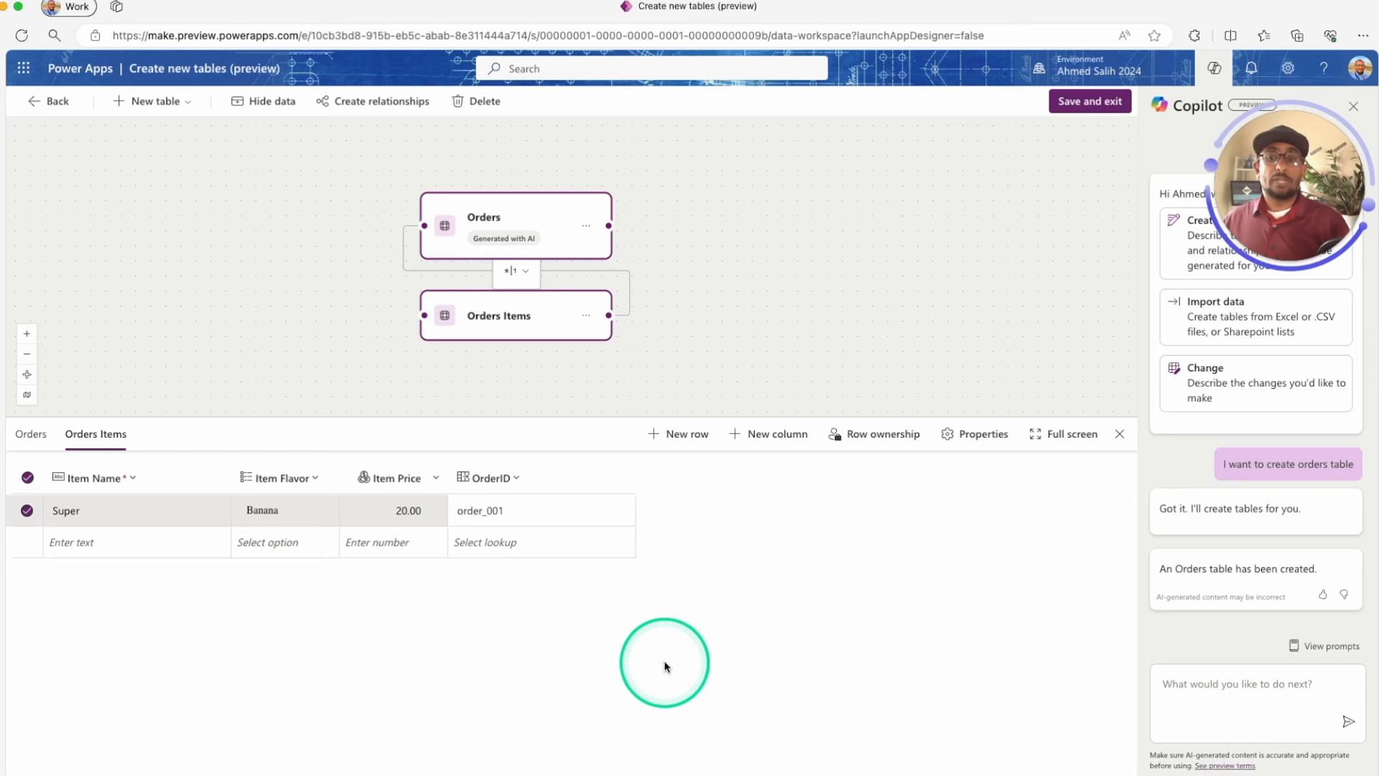
Reposition the linked Orders and Orders Items tables together on the canvas and clear their selection
drag(523, 318, 480, 336)
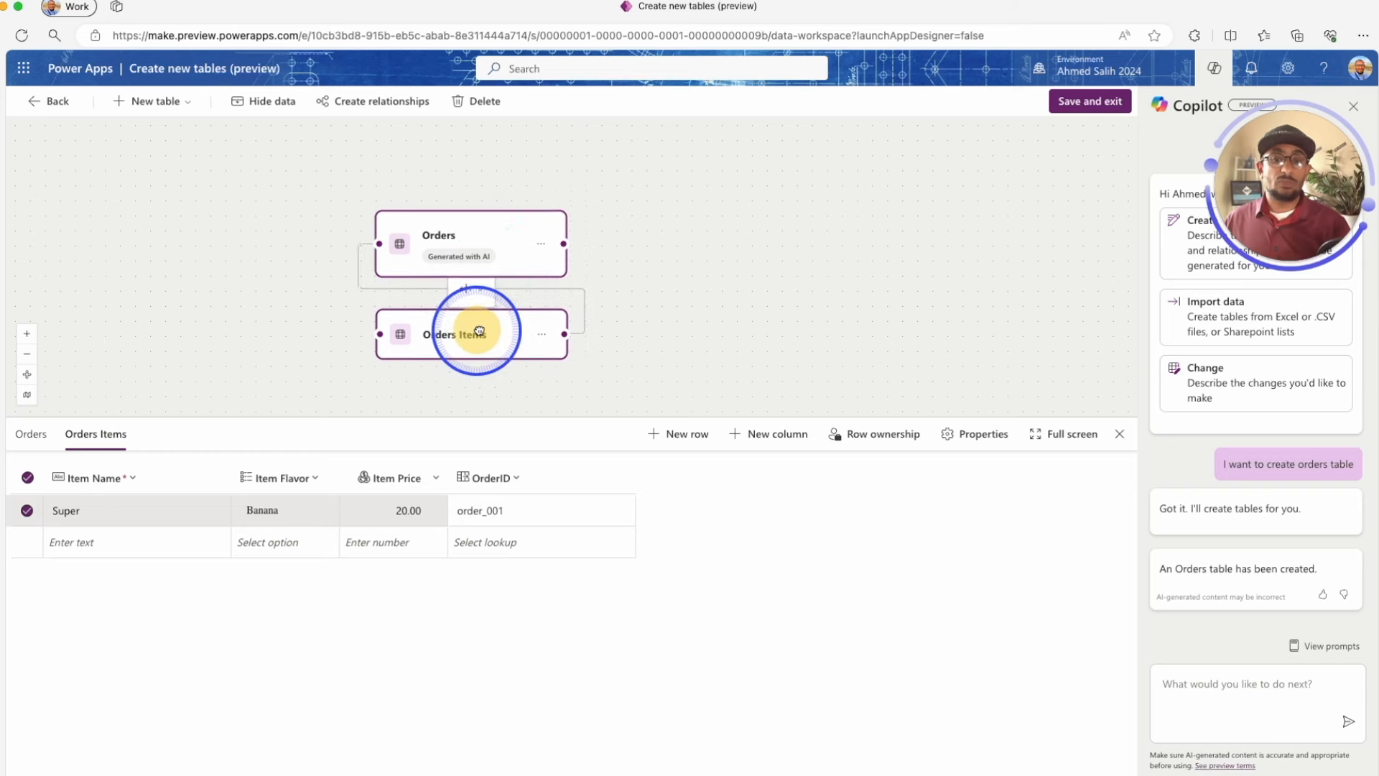
drag(501, 232, 504, 192)
click(485, 248)
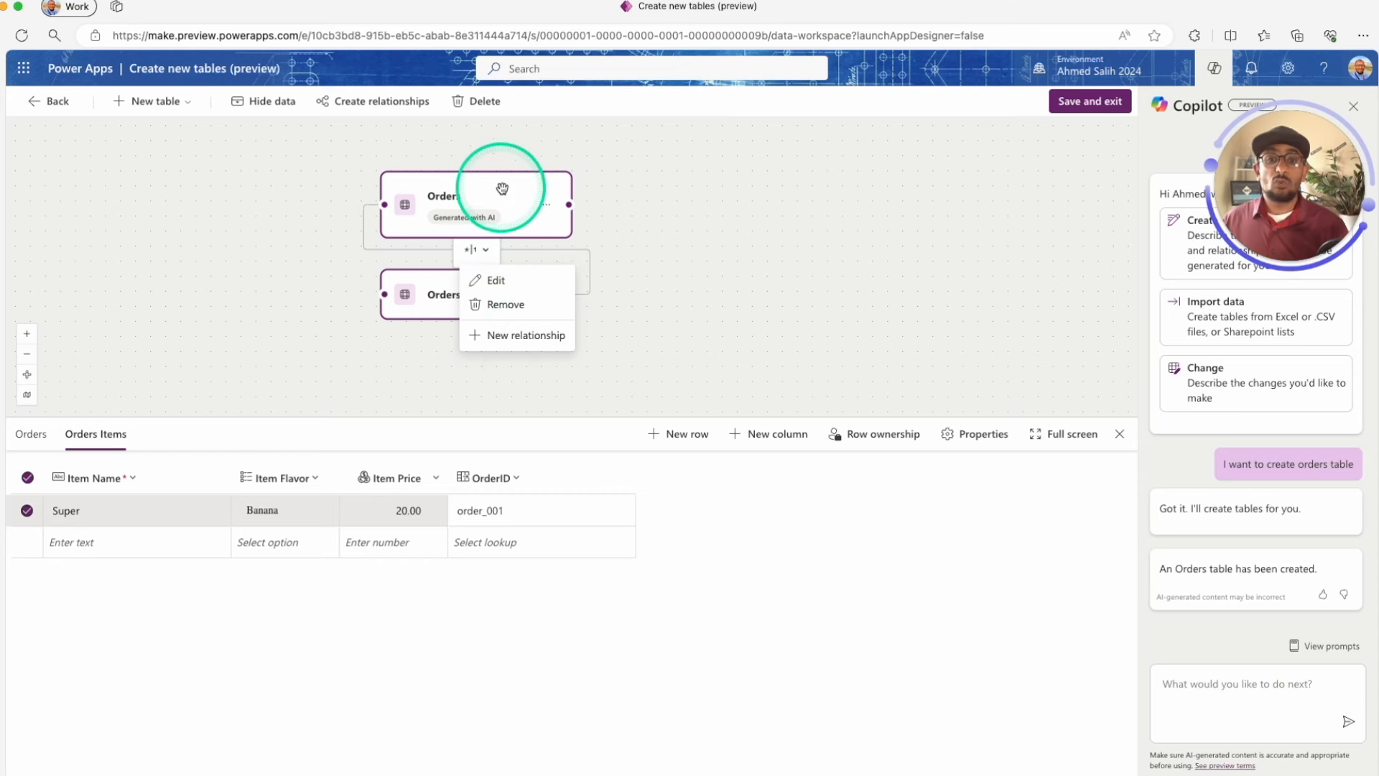
drag(501, 191, 805, 177)
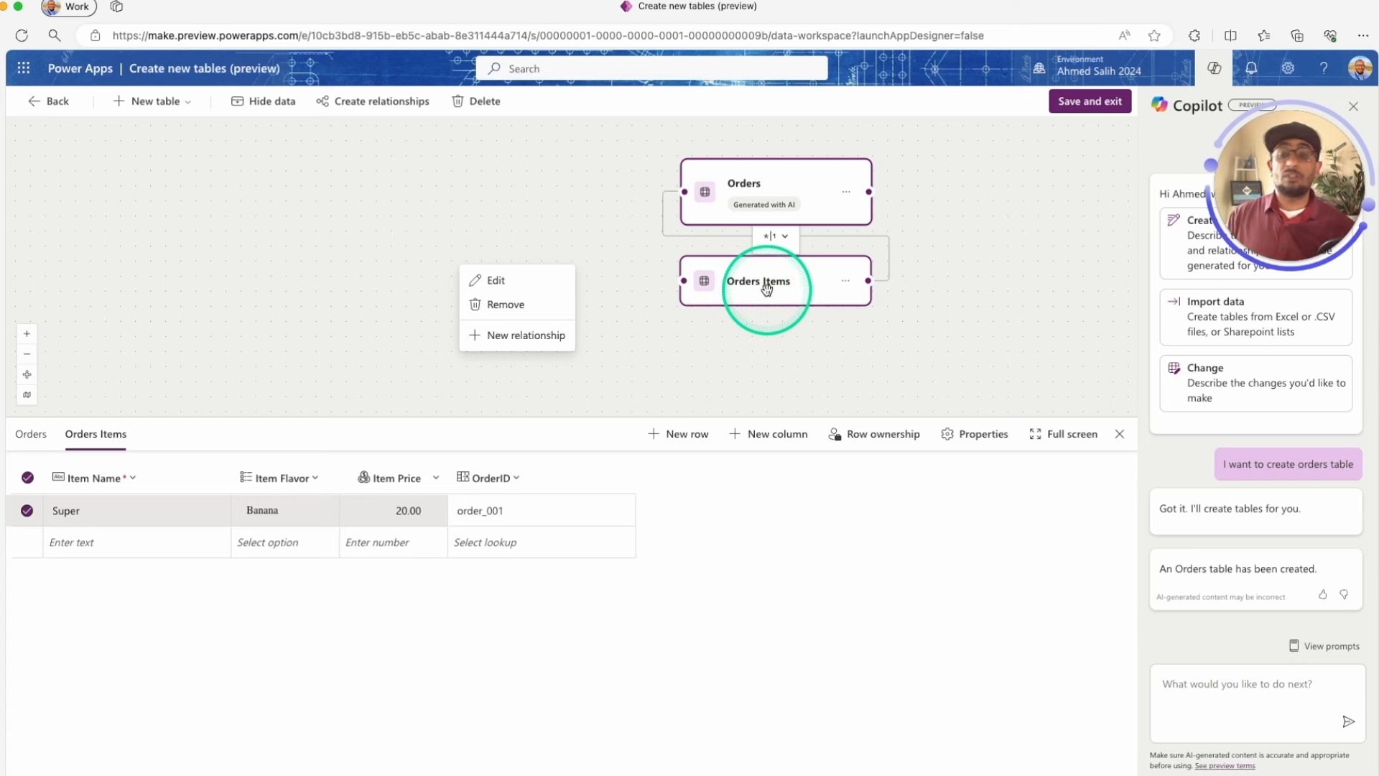
click(615, 298)
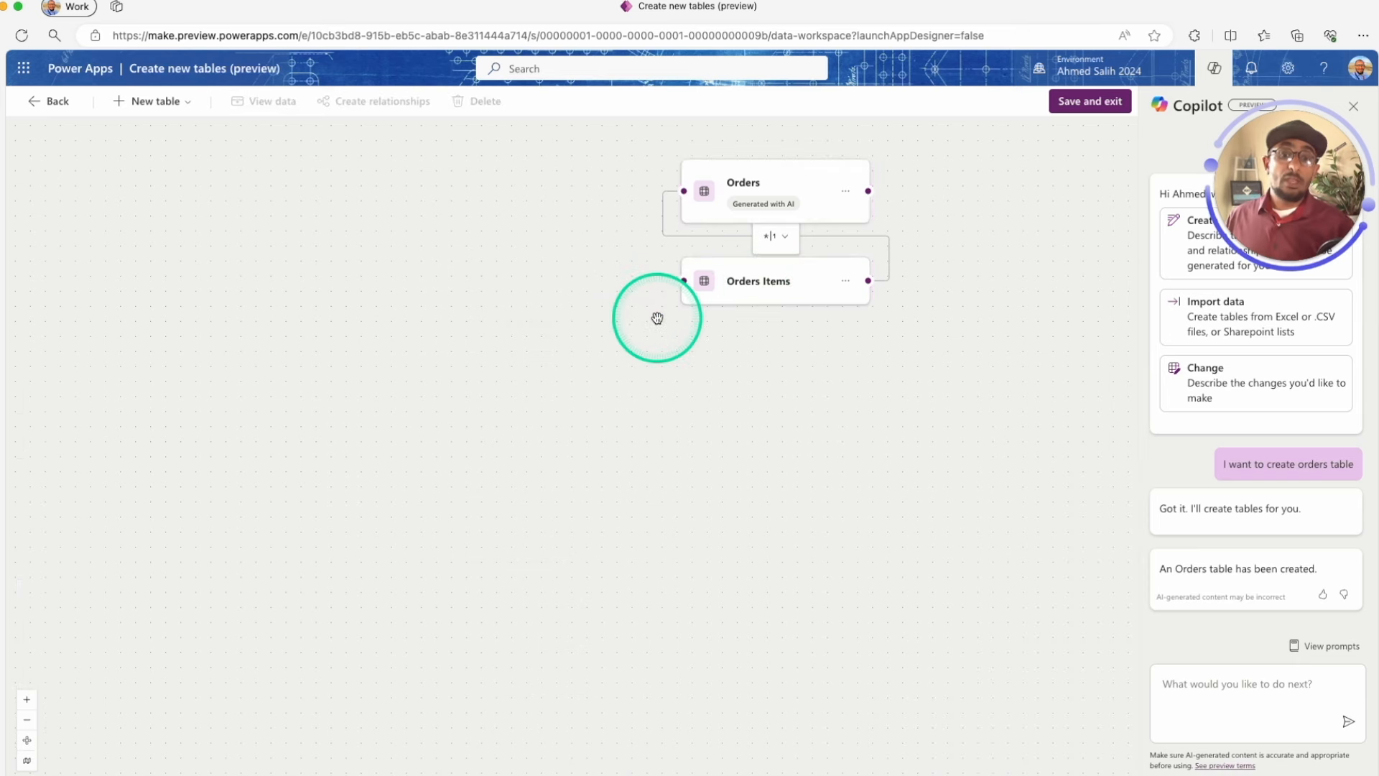
Show the data of the Orders Items table, and save the tables and relationship and exit the designer
click(745, 280)
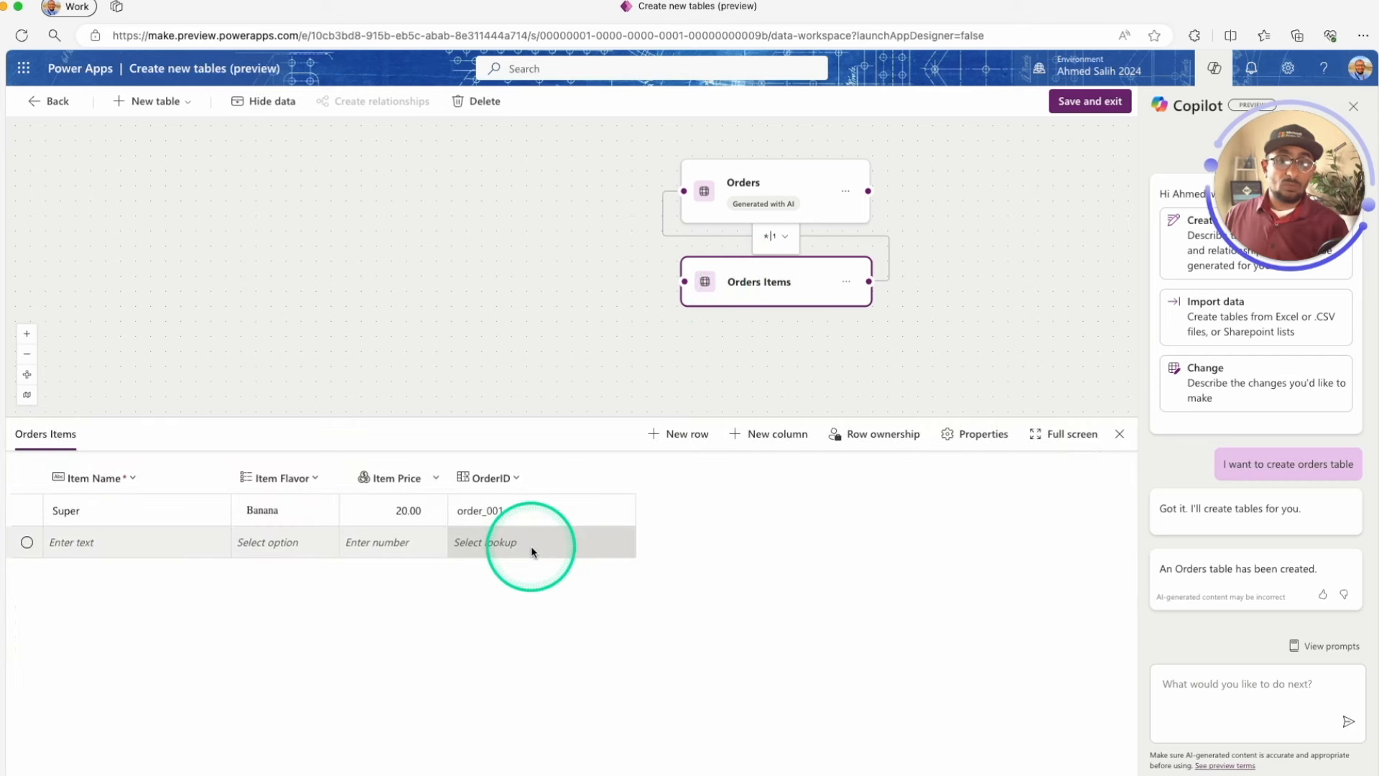
click(1089, 108)
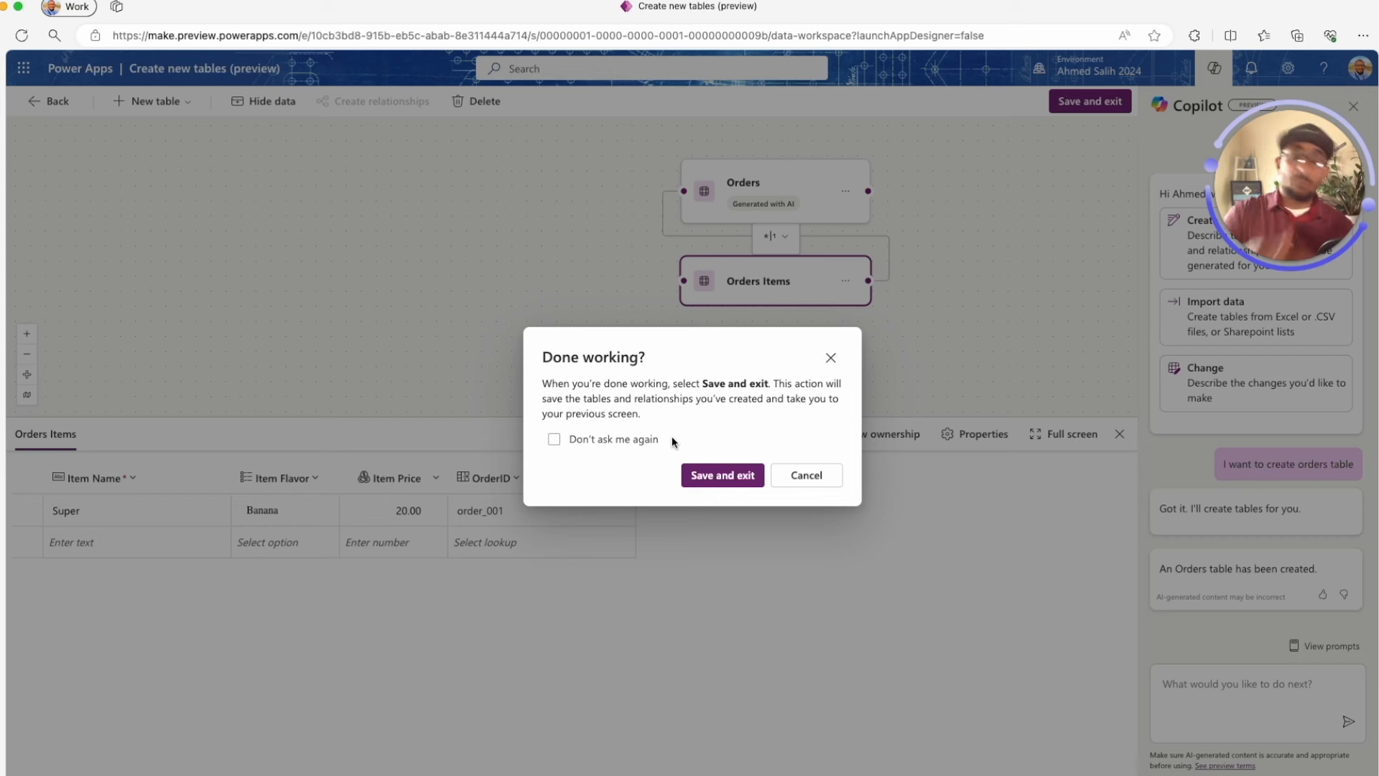
click(711, 476)
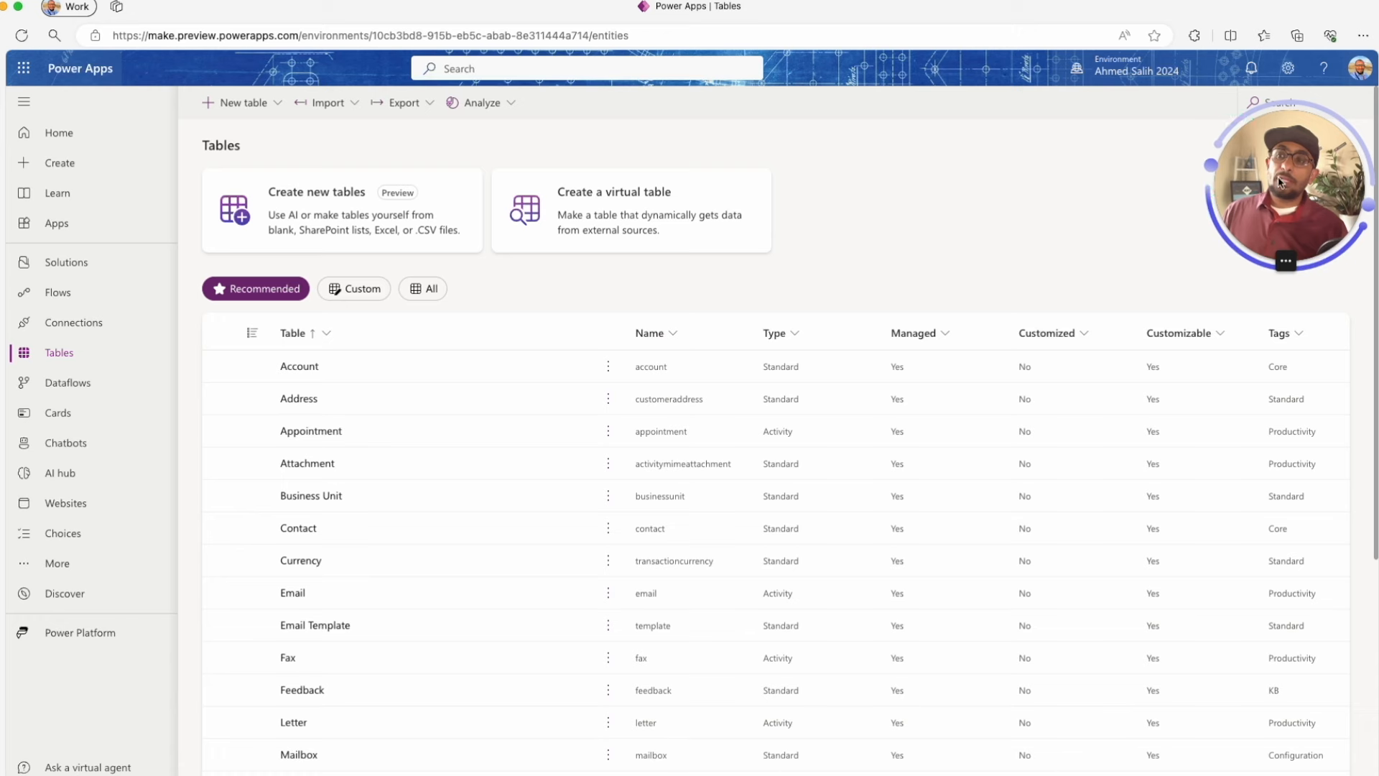
Search the tables for "order" and open the column list of the Orders Items table
click(1282, 106)
text(order)
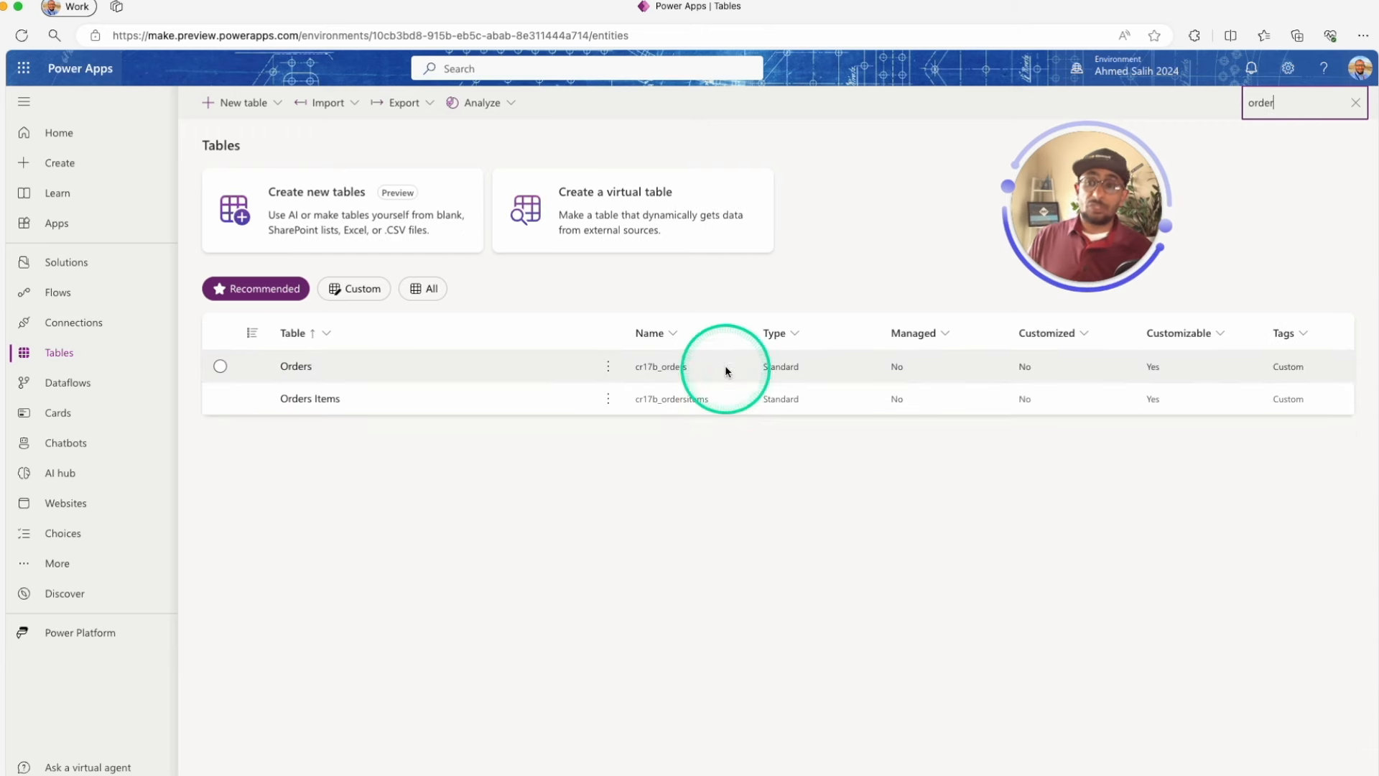
click(310, 399)
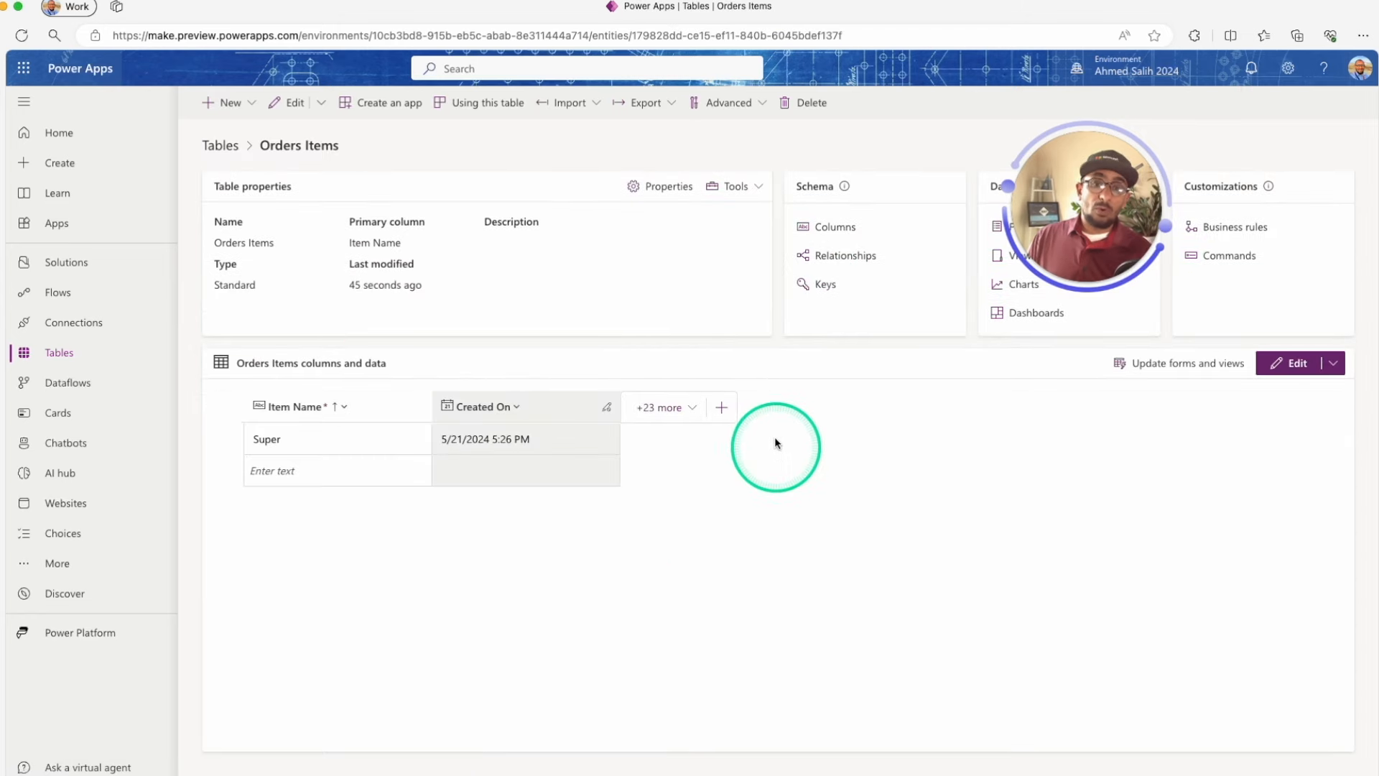
click(833, 228)
Filter the column list to names containing "cr" and sort it by data type from A to Z
click(635, 189)
click(622, 288)
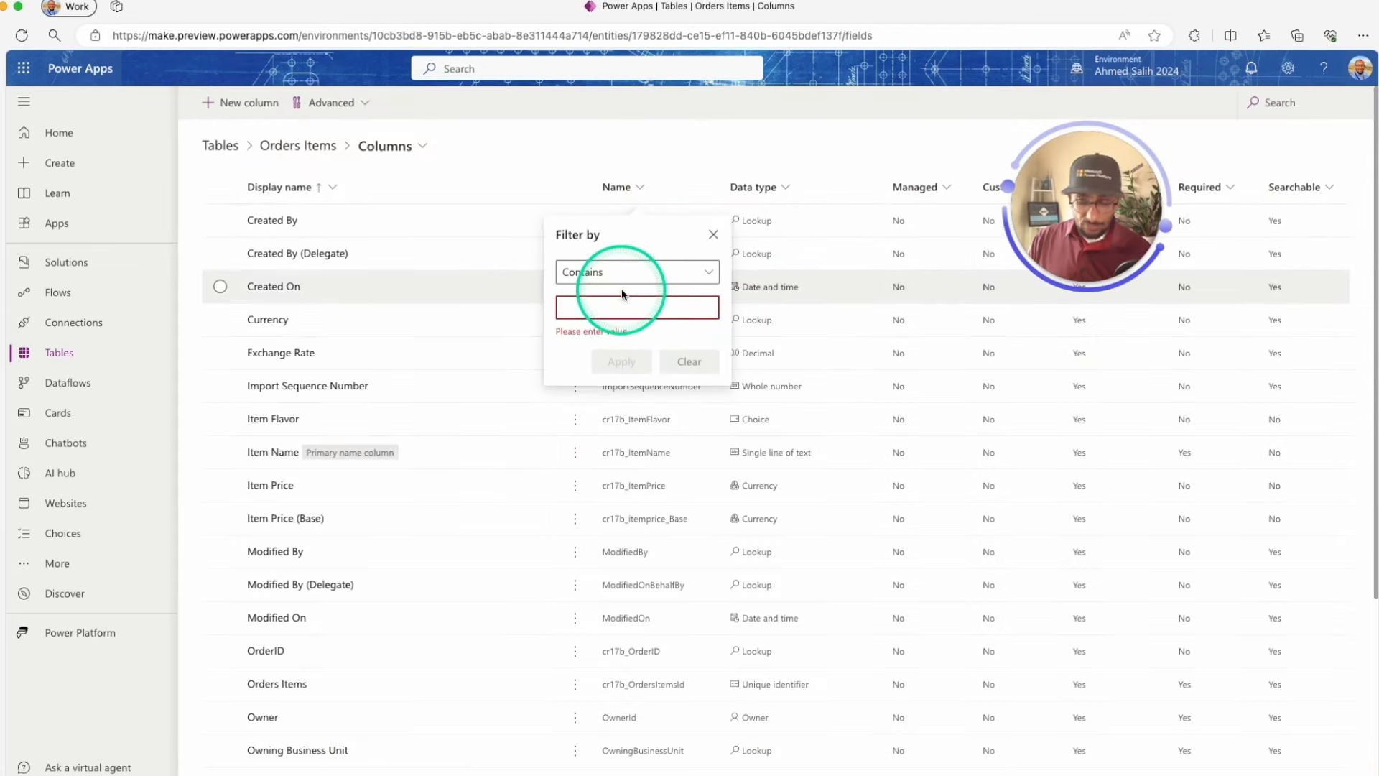
text(id)
click(622, 361)
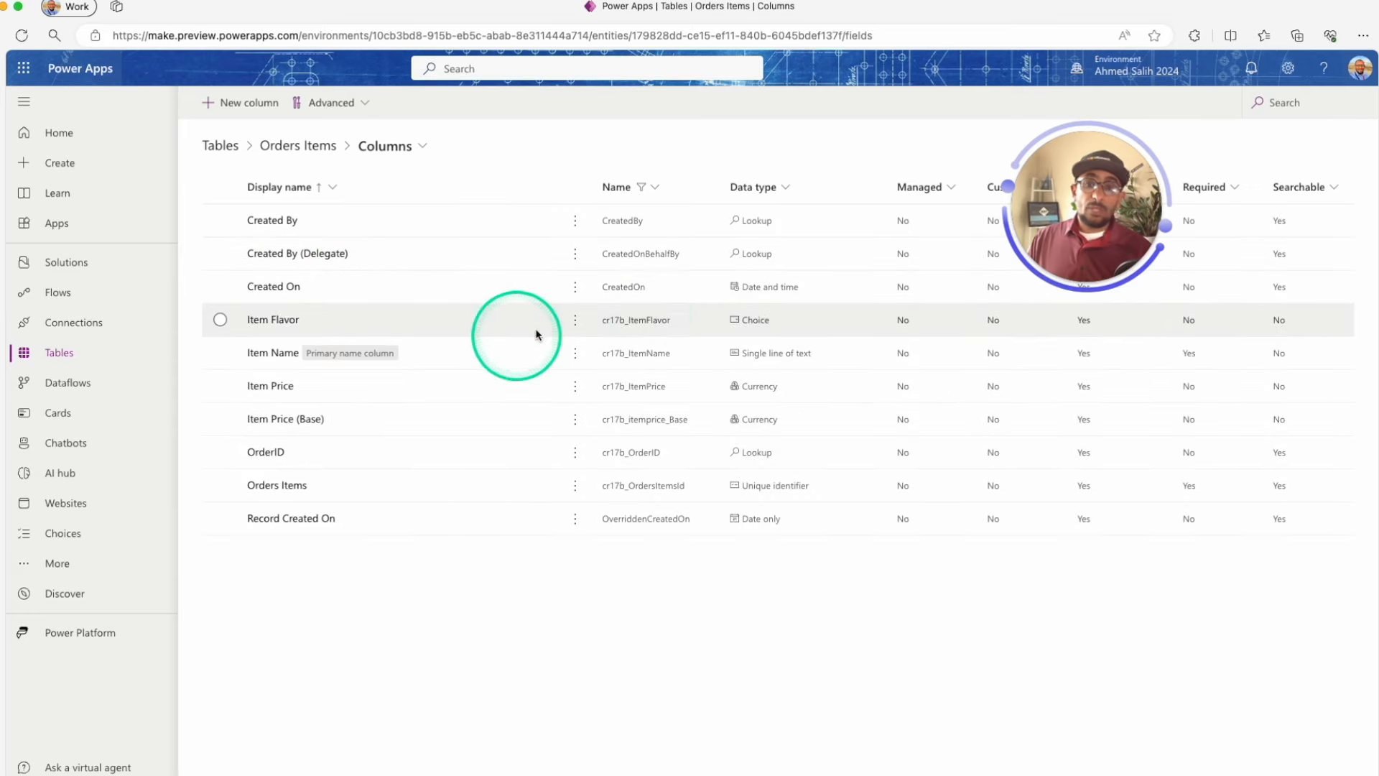
click(759, 191)
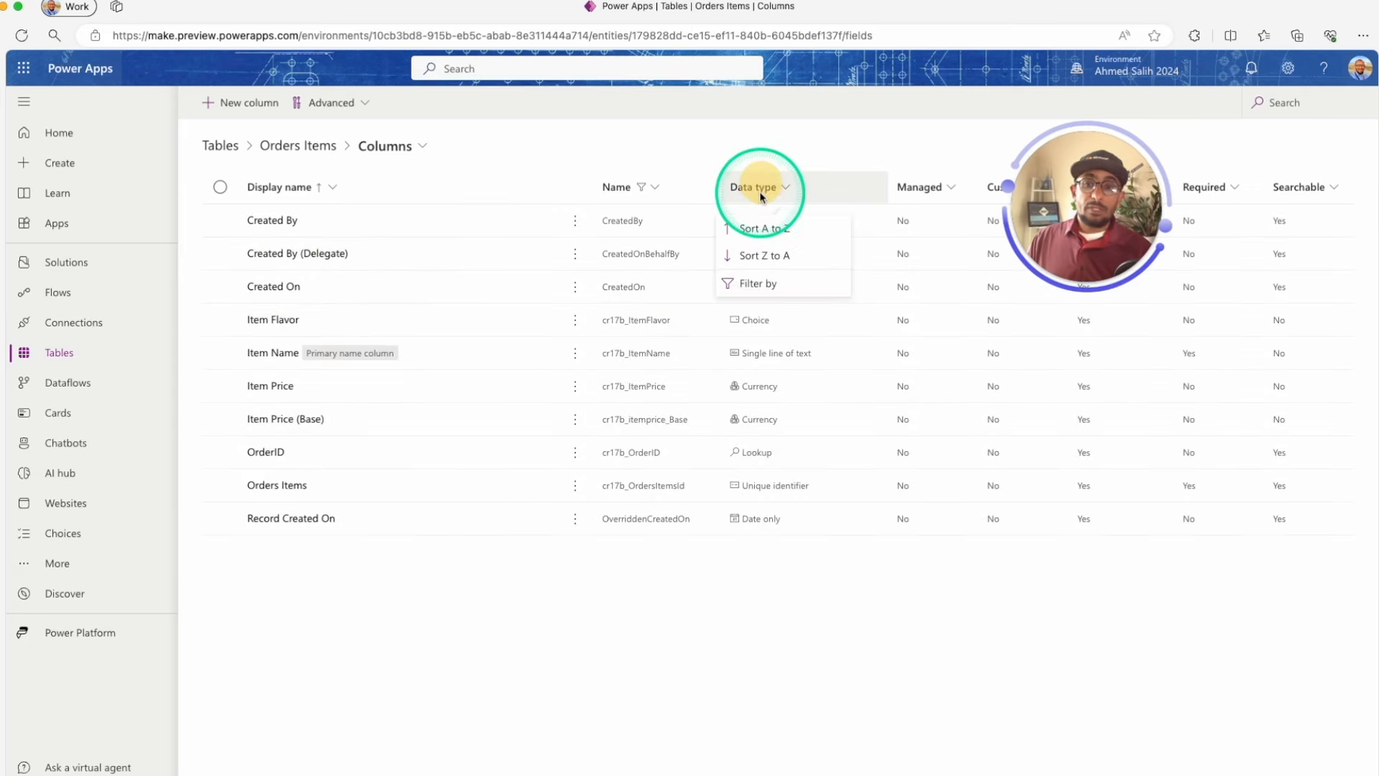
click(756, 229)
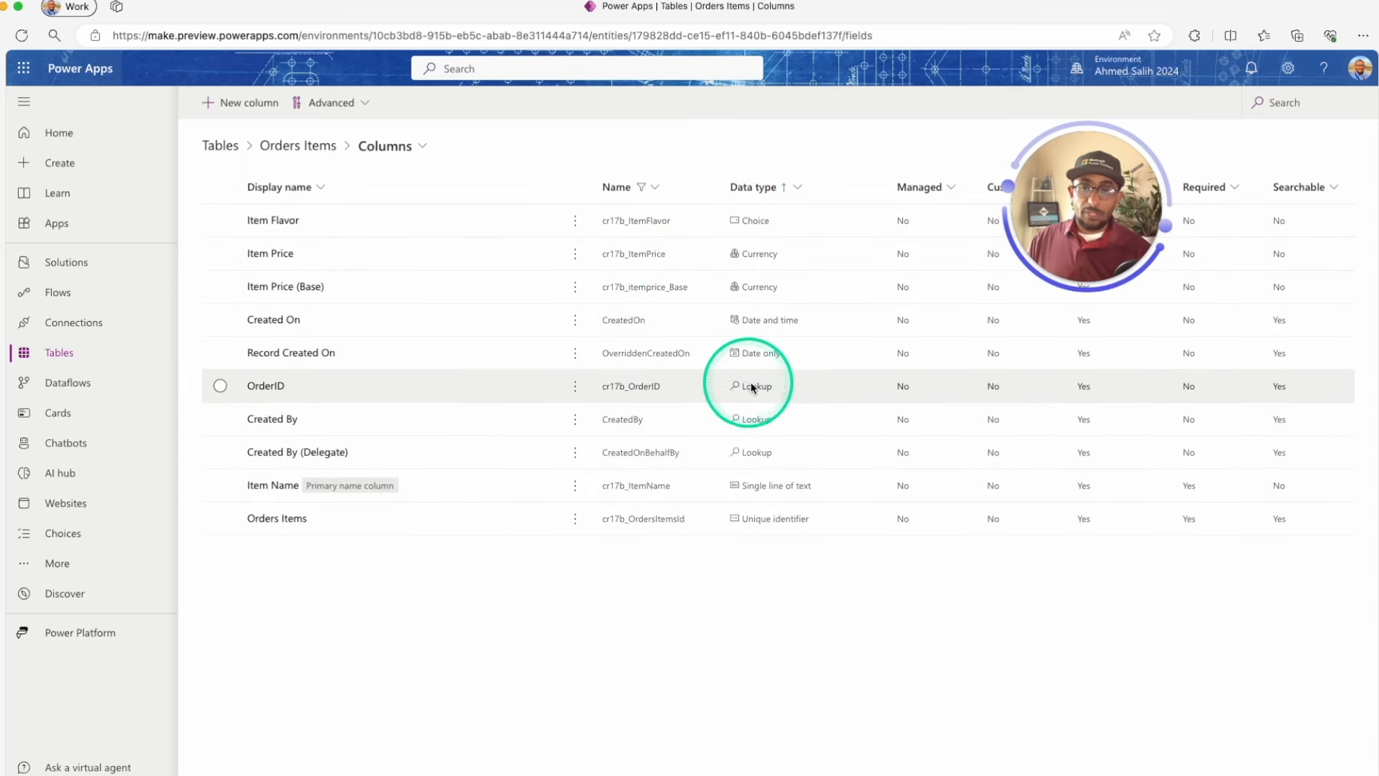
Open the OrderID lookup column for editing and expand its Required options
click(277, 392)
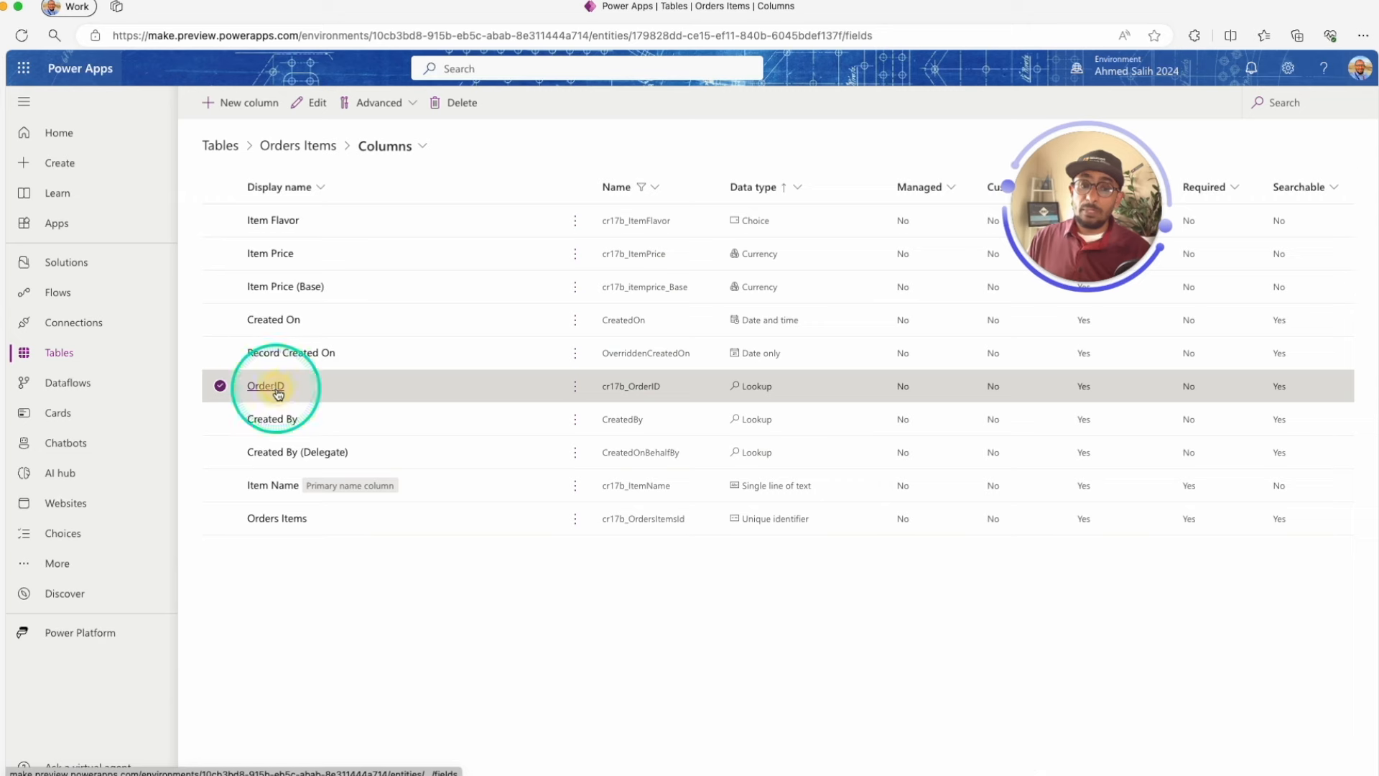
drag(1094, 232, 135, 674)
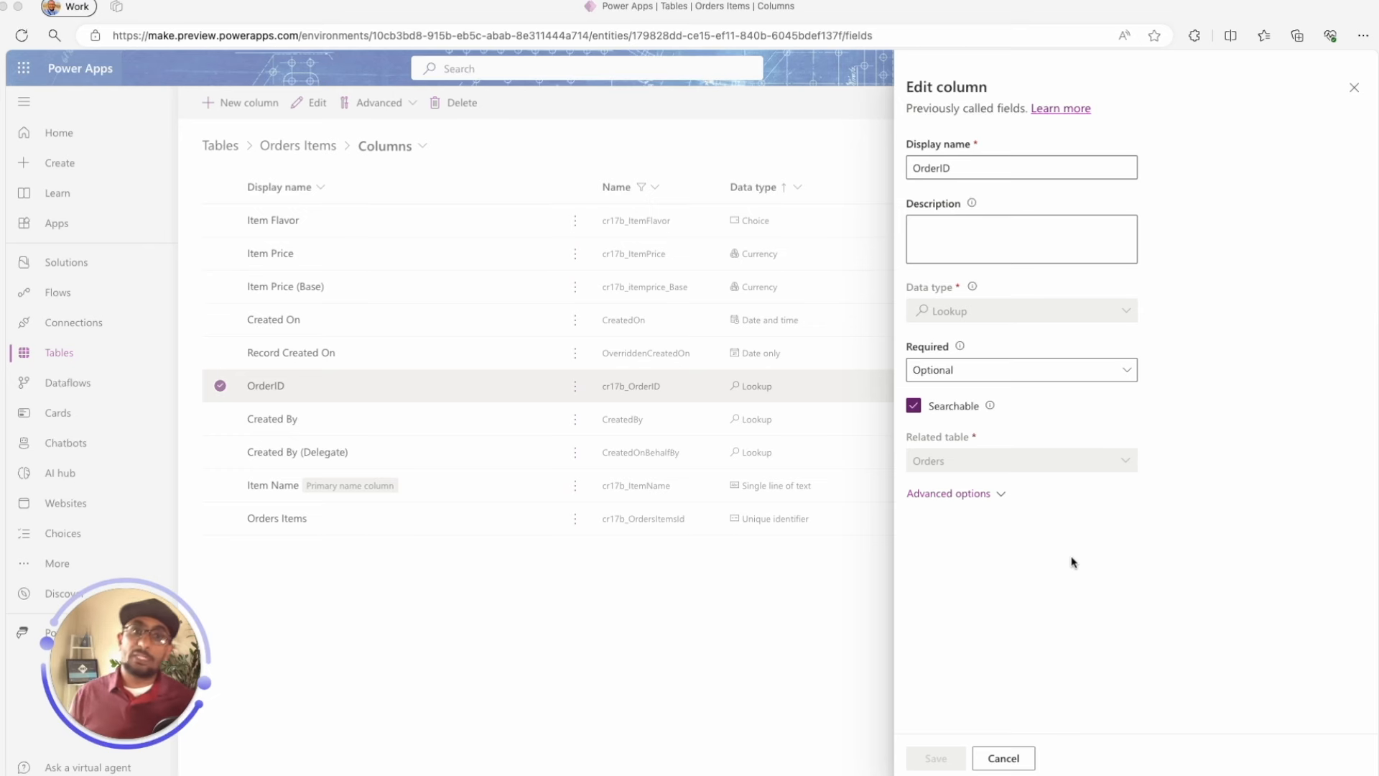
click(1135, 364)
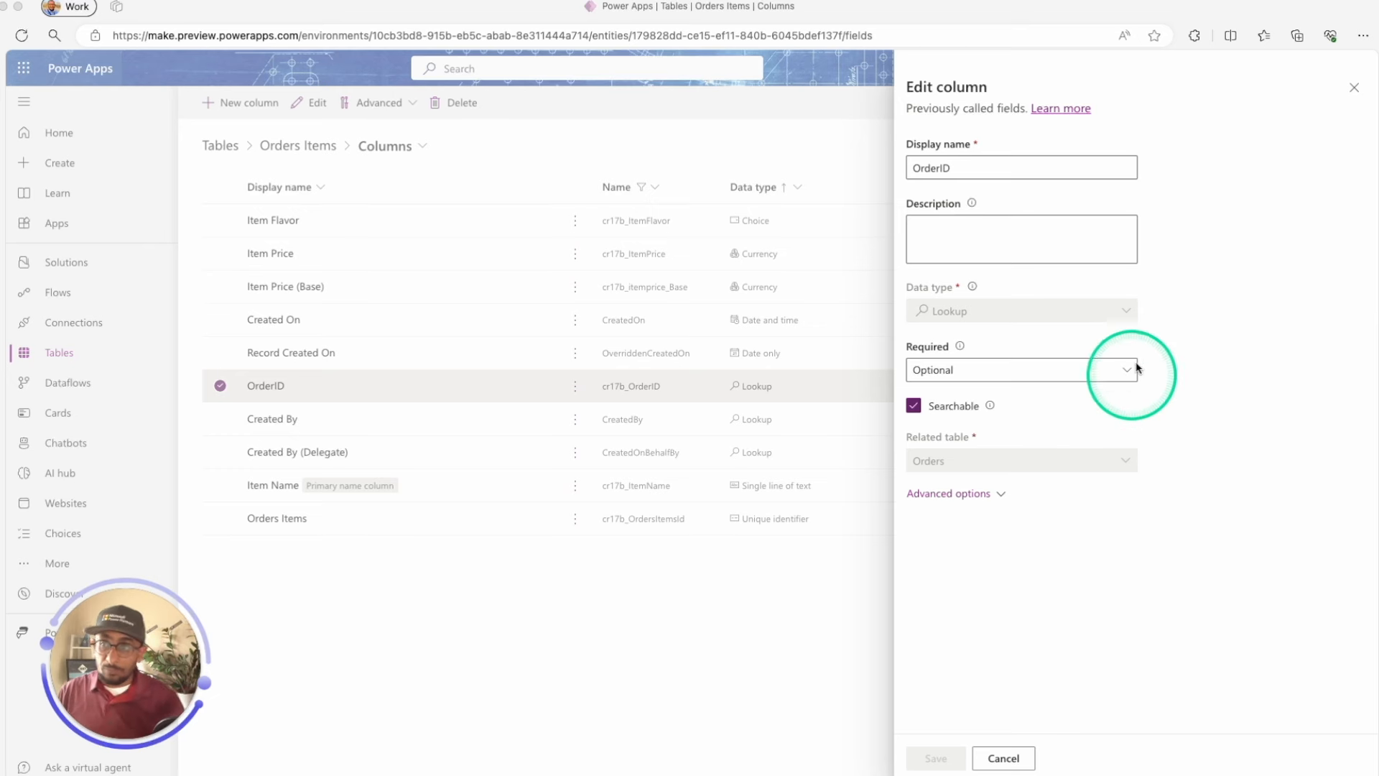